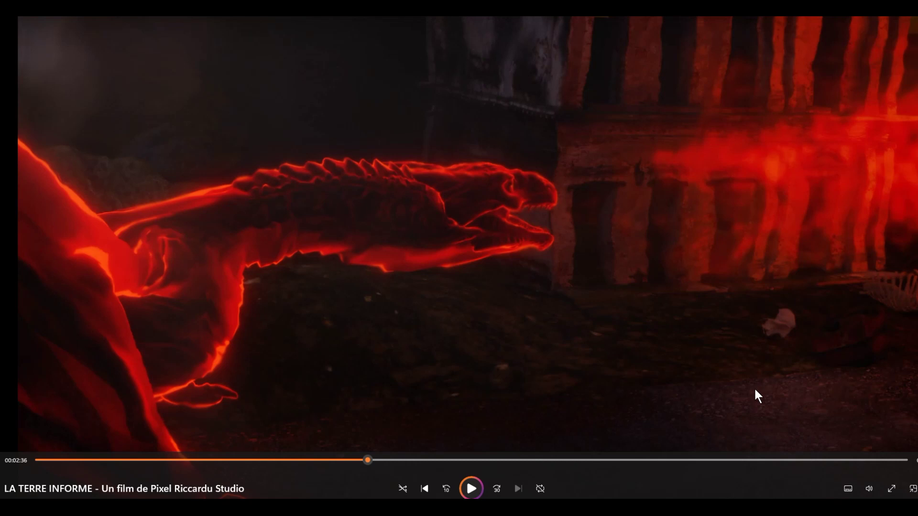
Play a short excerpt of the film LA TERRE INFORME and pause it.
{"action": "left_click", "coordinate": [470, 489]}
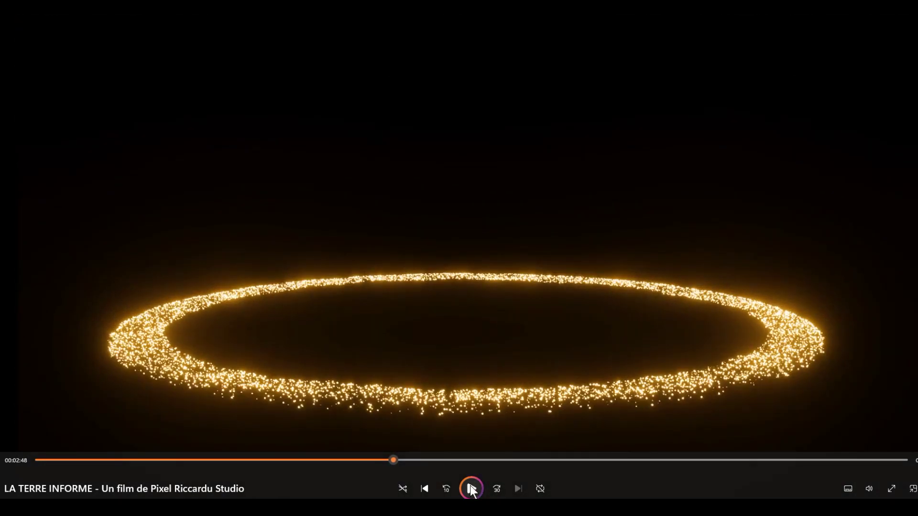
{"action": "left_click", "coordinate": [470, 486]}
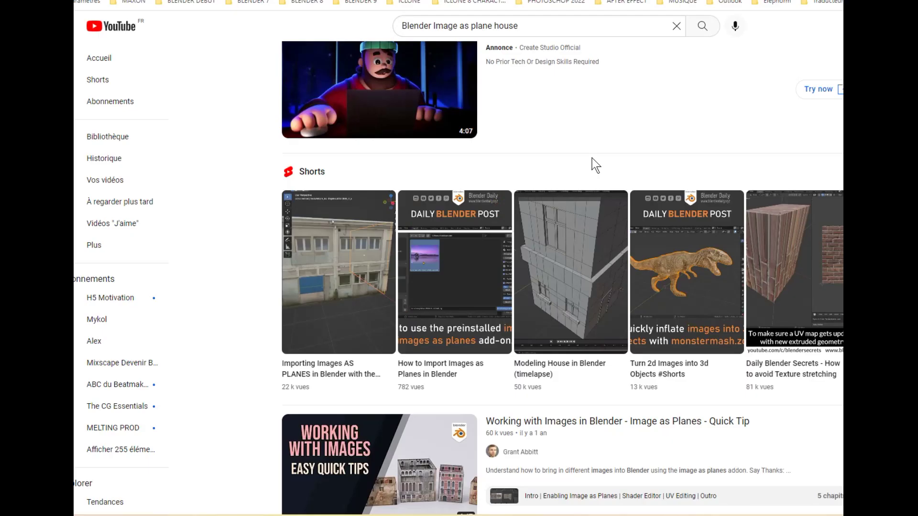
Switch to YouTube and browse the search results for "Blender Image as plane house", checking which building and image-import tutorials exist.
{"action": "left_click", "coordinate": [524, 26]}
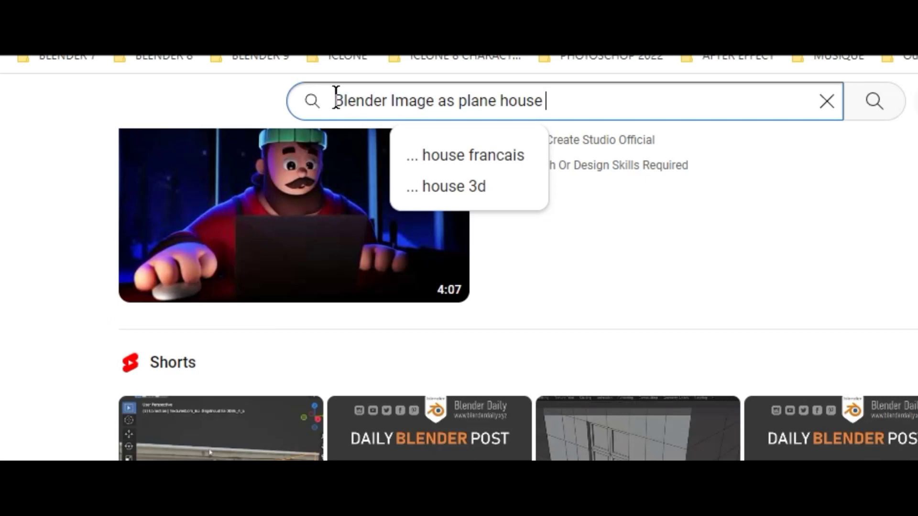
{"action": "left_click_drag", "start_coordinate": [334, 100], "coordinate": [507, 102]}
{"action": "left_click", "coordinate": [408, 100]}
{"action": "left_click_drag", "start_coordinate": [387, 100], "coordinate": [498, 97]}
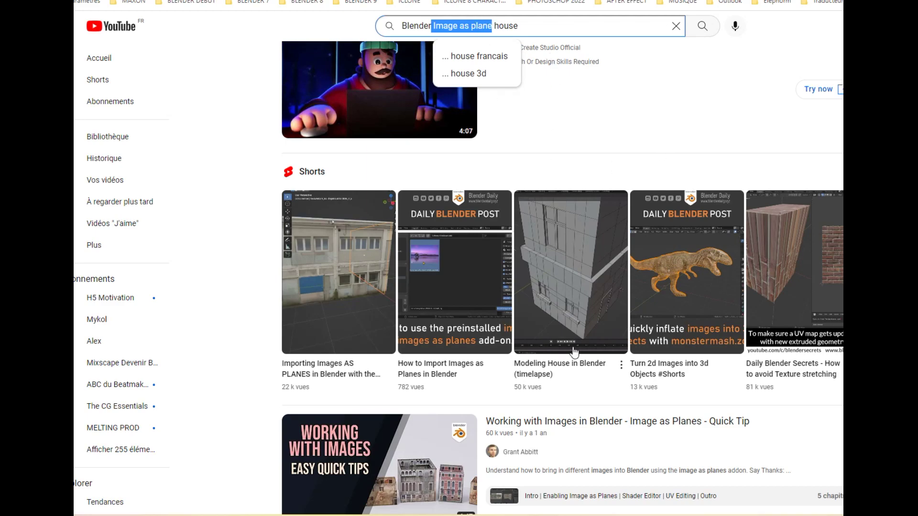
{"action": "scroll", "coordinate": [574, 342], "scroll_direction": "down", "scroll_amount": 10}
{"action": "scroll", "coordinate": [579, 340], "scroll_direction": "down", "scroll_amount": 5}
{"action": "scroll", "coordinate": [573, 332], "scroll_direction": "up", "scroll_amount": 5}
{"action": "scroll", "coordinate": [573, 331], "scroll_direction": "down", "scroll_amount": 15}
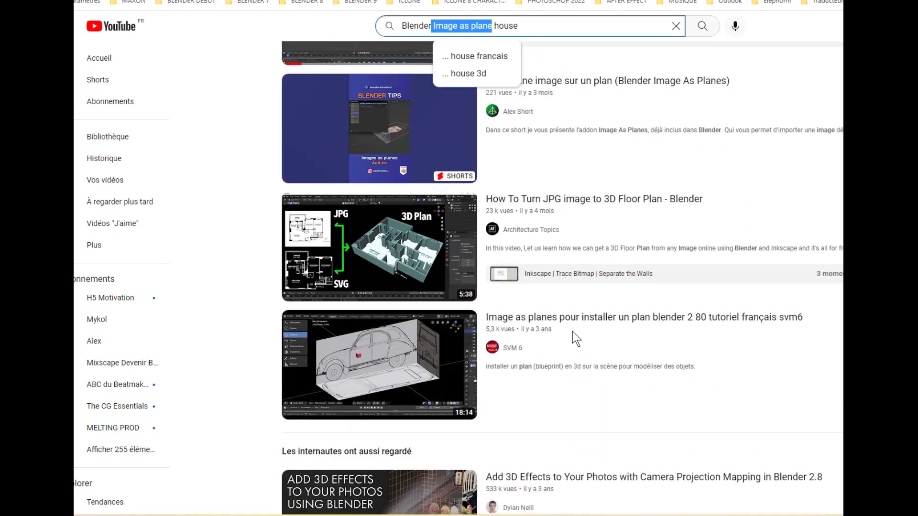
{"action": "scroll", "coordinate": [574, 337], "scroll_direction": "down", "scroll_amount": 13}
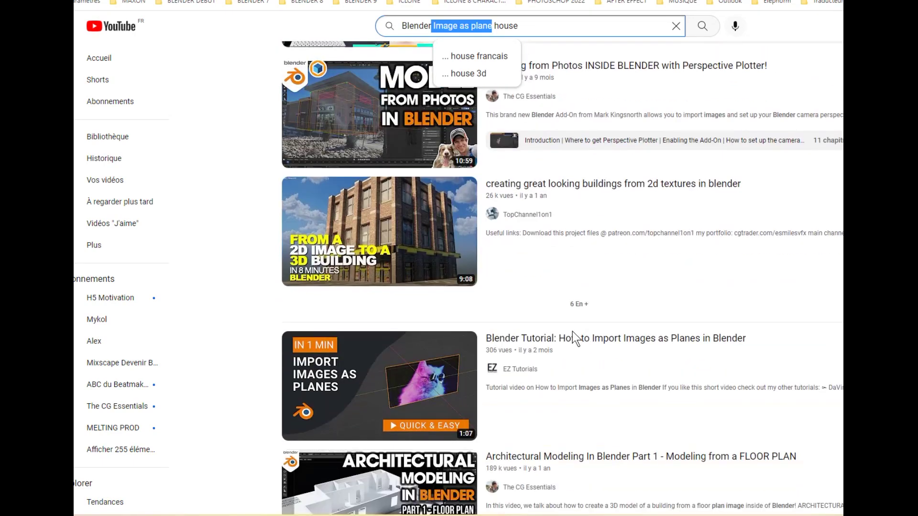
{"action": "scroll", "coordinate": [574, 337], "scroll_direction": "up", "scroll_amount": 9}
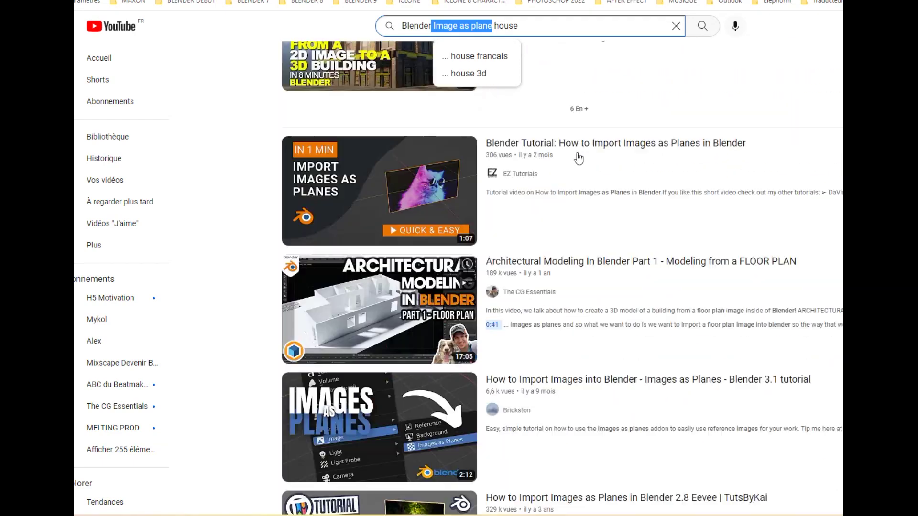
{"action": "left_click_drag", "start_coordinate": [528, 24], "coordinate": [381, 24]}
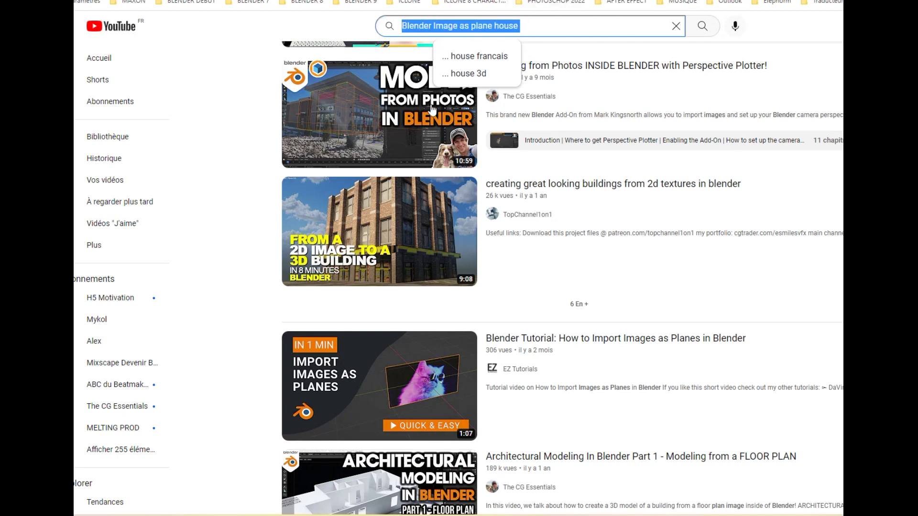
{"action": "scroll", "coordinate": [593, 246], "scroll_direction": "down", "scroll_amount": 15}
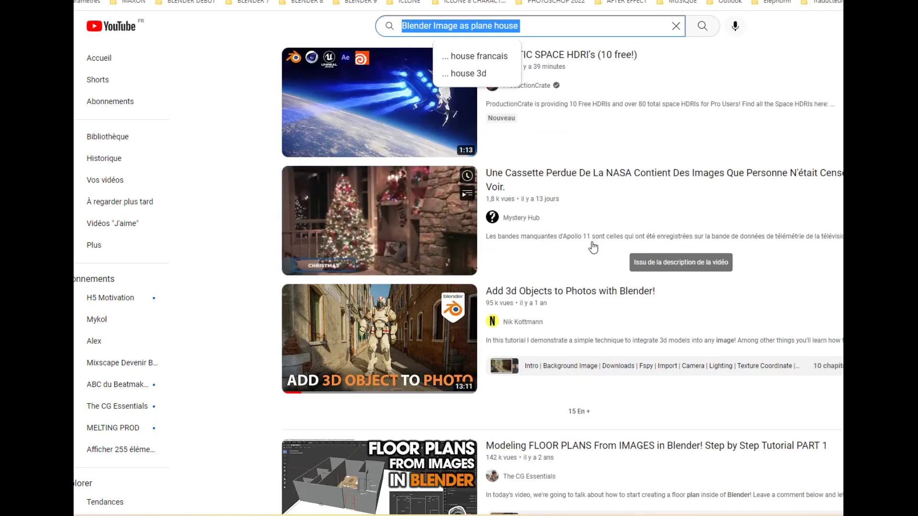
{"action": "scroll", "coordinate": [622, 251], "scroll_direction": "down", "scroll_amount": 9}
{"action": "scroll", "coordinate": [623, 201], "scroll_direction": "up", "scroll_amount": 5}
{"action": "scroll", "coordinate": [623, 202], "scroll_direction": "down", "scroll_amount": 20}
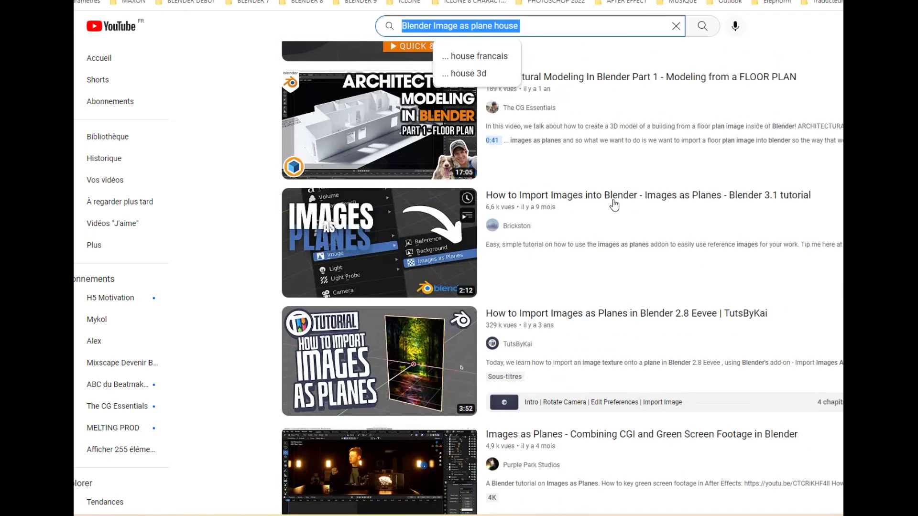
{"action": "scroll", "coordinate": [617, 205], "scroll_direction": "up", "scroll_amount": 12}
{"action": "scroll", "coordinate": [612, 204], "scroll_direction": "up", "scroll_amount": 6}
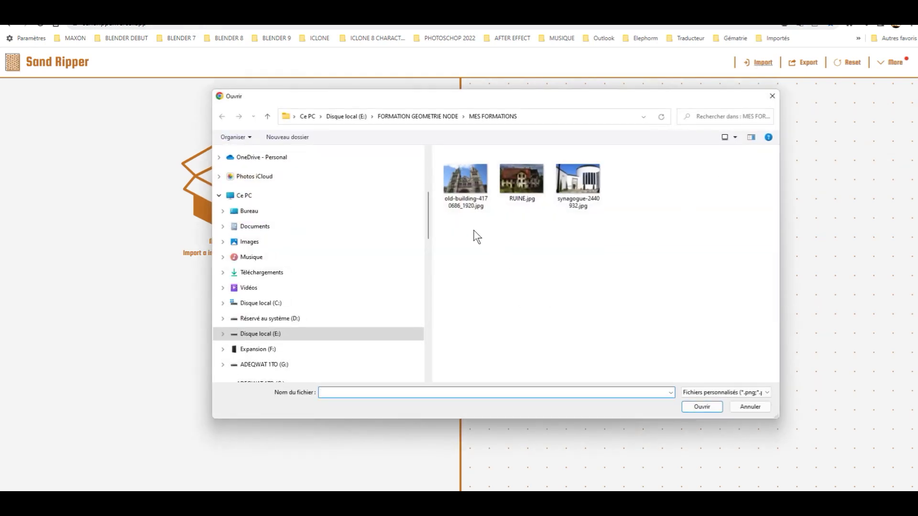
Import the photo old-building-4170686_1920.jpg from the MES FORMATIONS folder into Sand Ripper.
{"action": "left_click", "coordinate": [471, 185]}
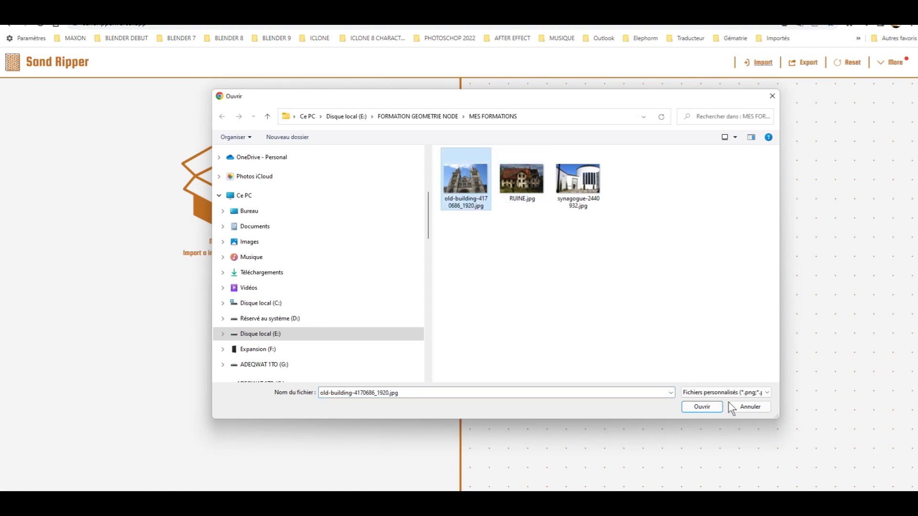
{"action": "left_click", "coordinate": [701, 407]}
{"action": "scroll", "coordinate": [647, 299], "scroll_direction": "down", "scroll_amount": 3}
{"action": "scroll", "coordinate": [660, 314], "scroll_direction": "up", "scroll_amount": 3}
{"action": "left_click_drag", "start_coordinate": [705, 340], "coordinate": [665, 286]}
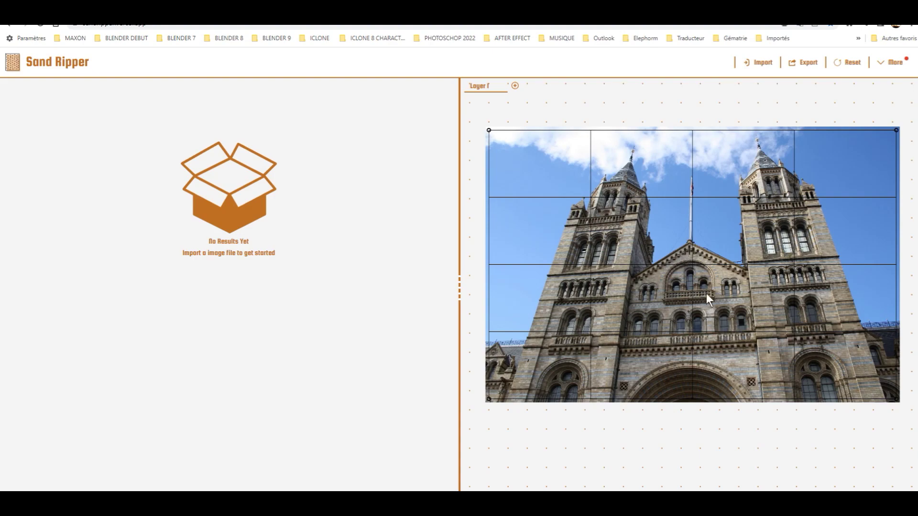
Examine the imported building photo up close, particularly the central gable, its balcony and arched windows under the grid.
{"action": "scroll", "coordinate": [707, 294], "scroll_direction": "up", "scroll_amount": 5}
{"action": "scroll", "coordinate": [710, 291], "scroll_direction": "down", "scroll_amount": 5}
{"action": "scroll", "coordinate": [717, 311], "scroll_direction": "up", "scroll_amount": 6}
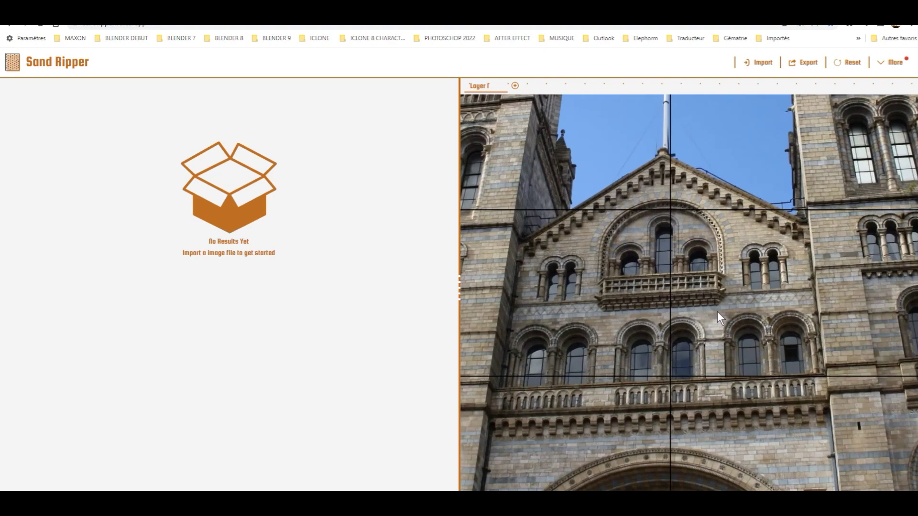
{"action": "scroll", "coordinate": [713, 312], "scroll_direction": "up", "scroll_amount": 3}
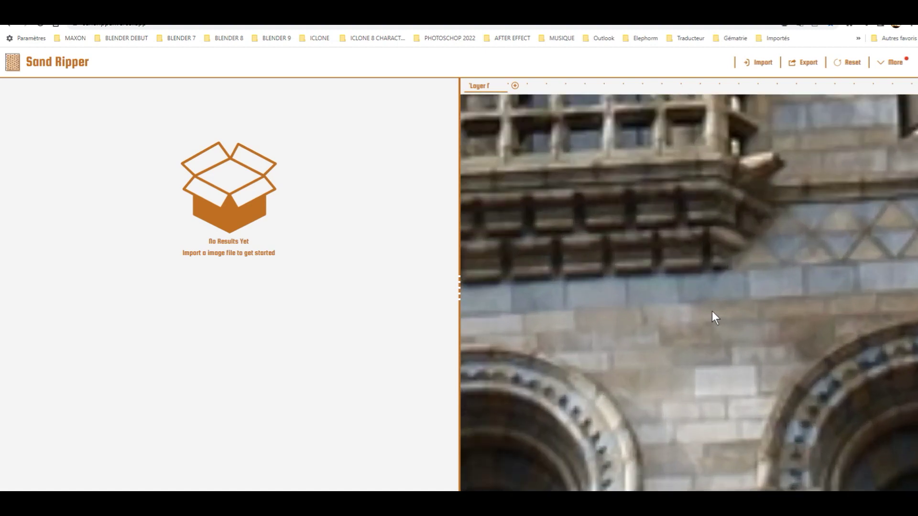
{"action": "scroll", "coordinate": [713, 312], "scroll_direction": "down", "scroll_amount": 6}
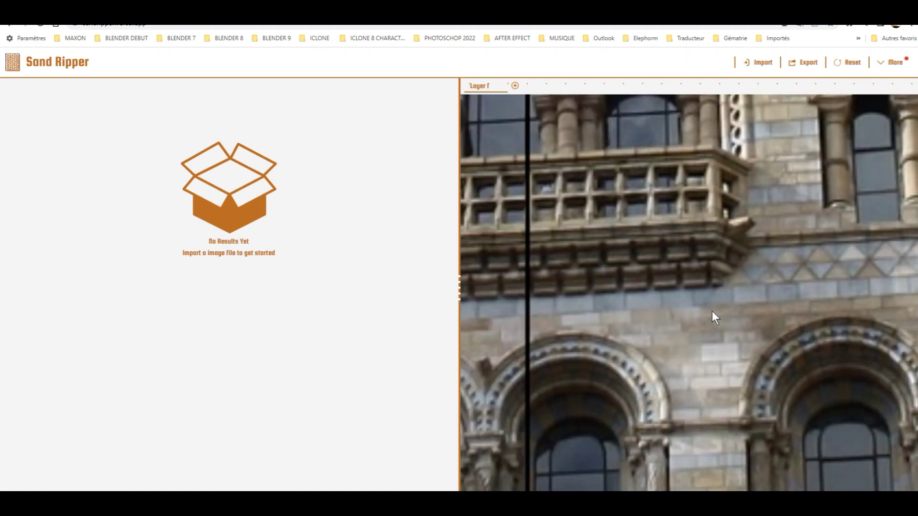
{"action": "scroll", "coordinate": [704, 304], "scroll_direction": "up", "scroll_amount": 1}
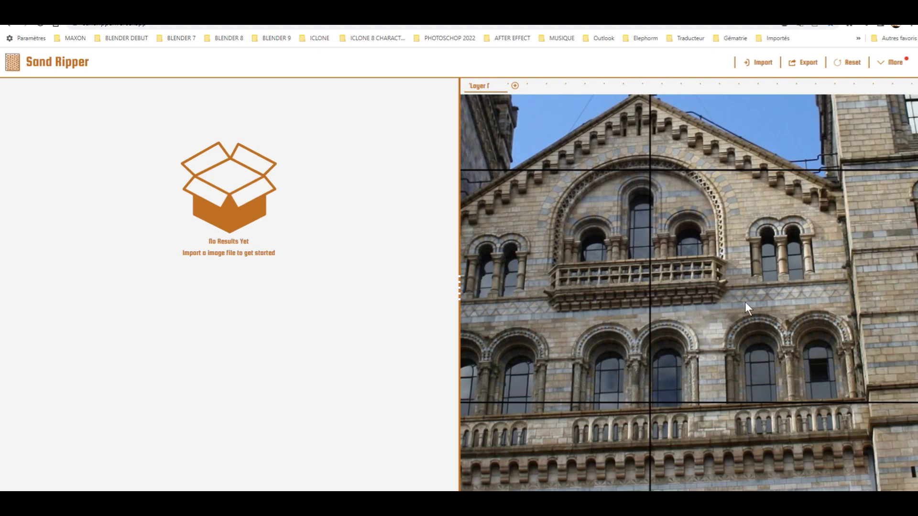
{"action": "scroll", "coordinate": [748, 303], "scroll_direction": "down", "scroll_amount": 5}
{"action": "scroll", "coordinate": [787, 328], "scroll_direction": "down", "scroll_amount": 6}
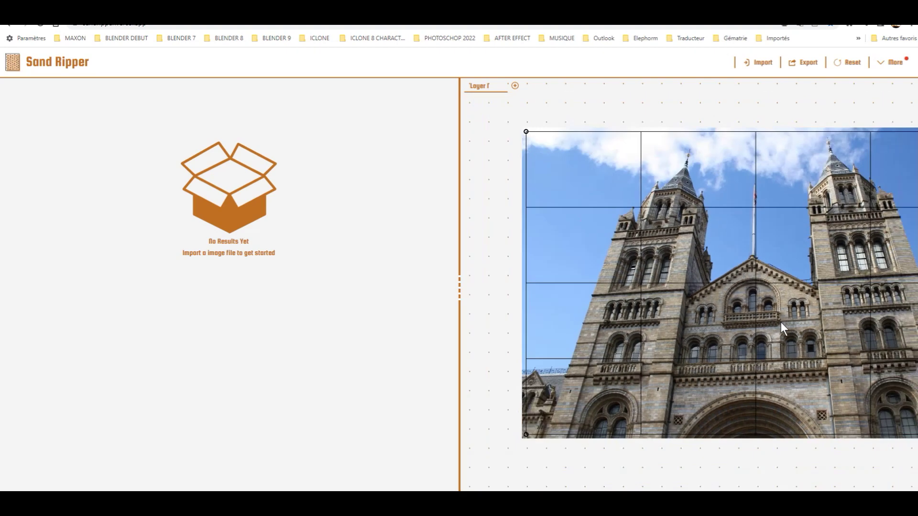
{"action": "scroll", "coordinate": [745, 308], "scroll_direction": "up", "scroll_amount": 1}
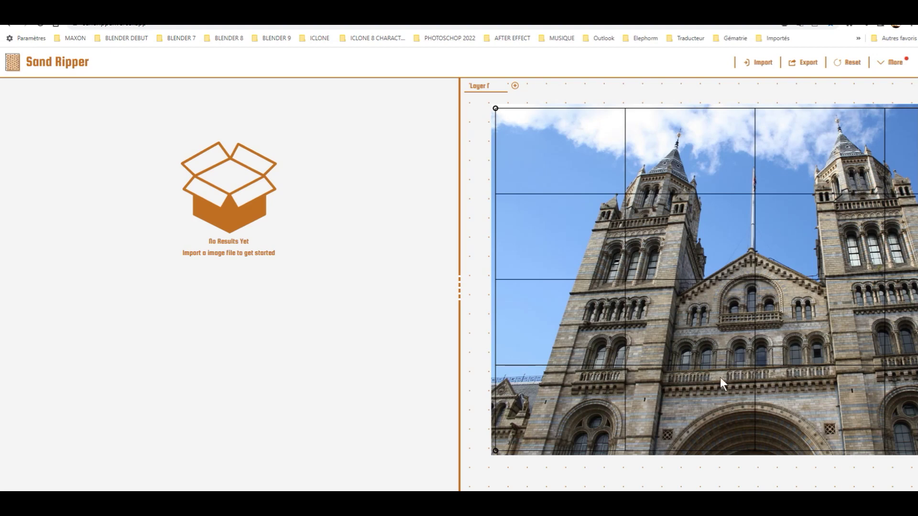
{"action": "scroll", "coordinate": [719, 271], "scroll_direction": "up", "scroll_amount": 5}
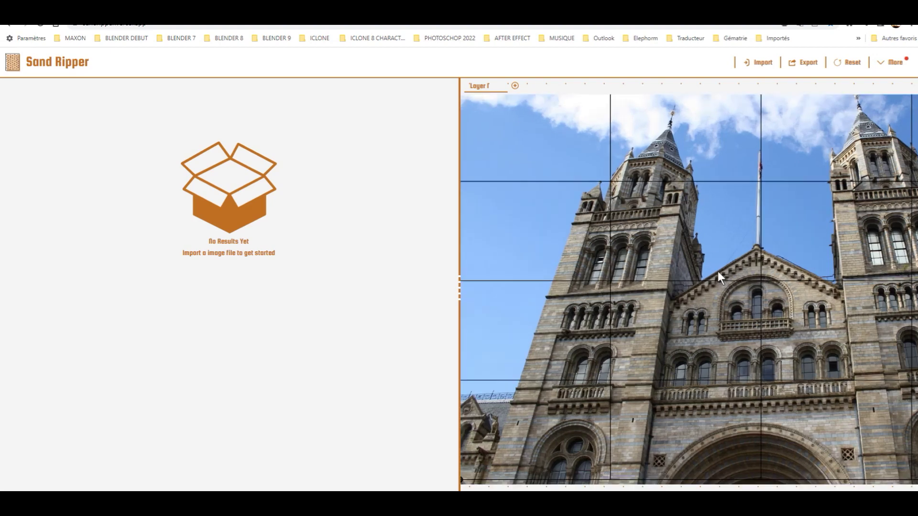
{"action": "scroll", "coordinate": [721, 315], "scroll_direction": "down", "scroll_amount": 5}
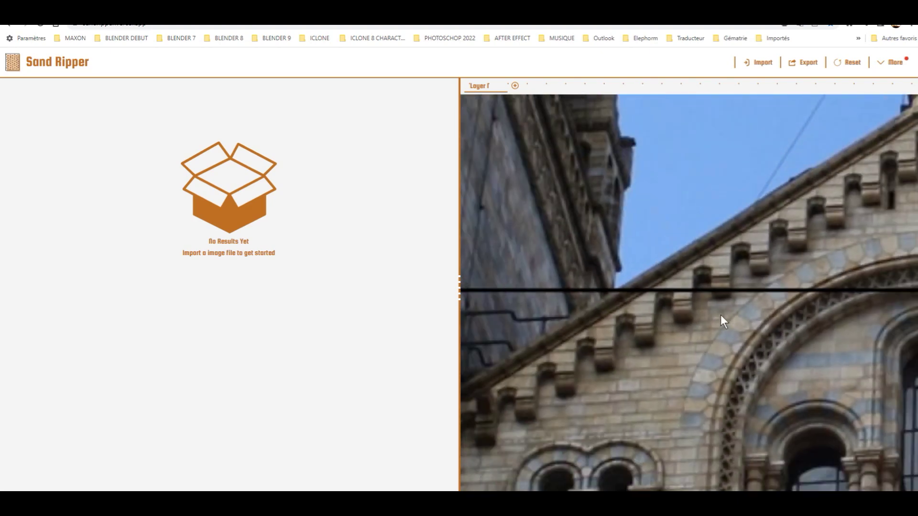
{"action": "scroll", "coordinate": [720, 309], "scroll_direction": "up", "scroll_amount": 1}
{"action": "left_click_drag", "start_coordinate": [742, 309], "coordinate": [667, 288]}
{"action": "scroll", "coordinate": [732, 278], "scroll_direction": "down", "scroll_amount": 2}
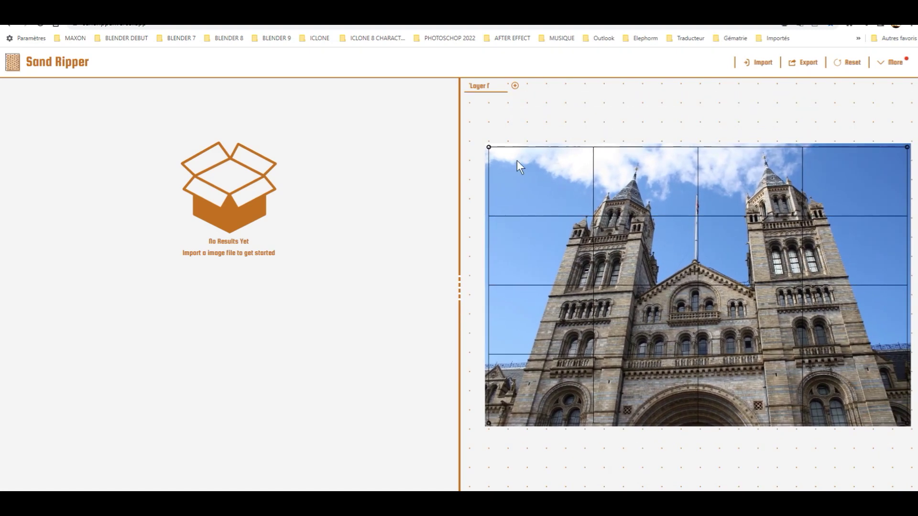
Fit the four corners of Layer 1's perspective grid around the central gabled façade between the two towers.
{"action": "left_click_drag", "start_coordinate": [489, 149], "coordinate": [638, 271]}
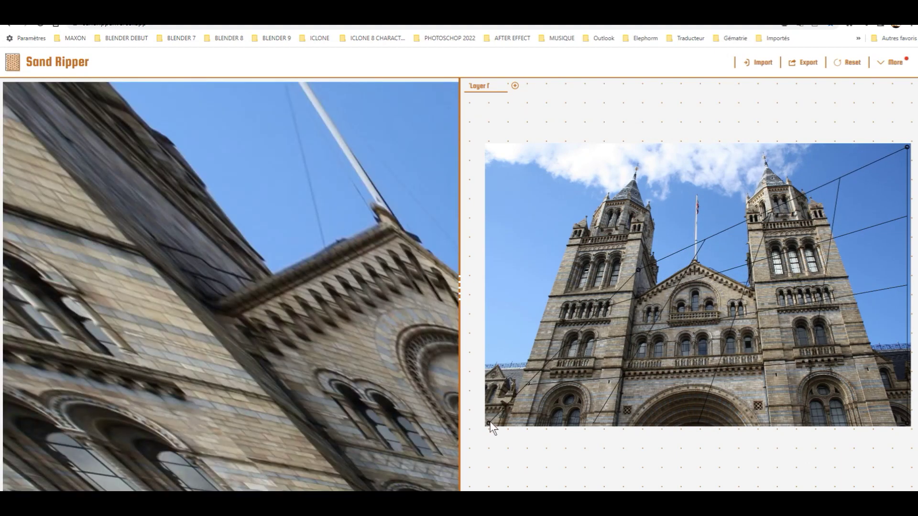
{"action": "left_click_drag", "start_coordinate": [489, 423], "coordinate": [625, 373]}
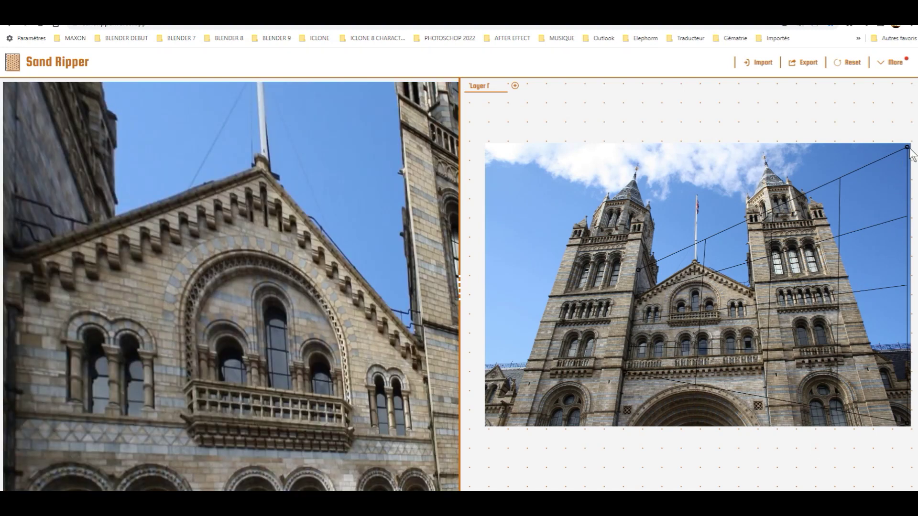
{"action": "left_click_drag", "start_coordinate": [907, 148], "coordinate": [742, 245]}
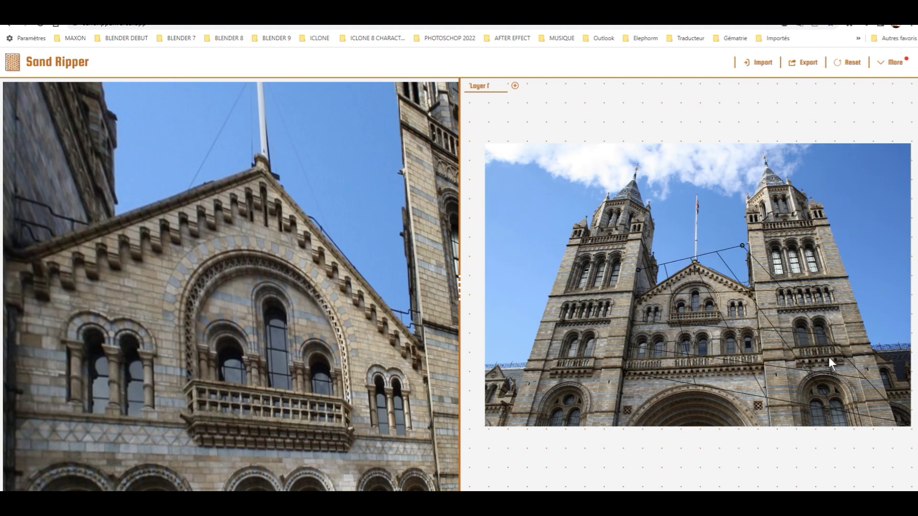
{"action": "left_click_drag", "start_coordinate": [908, 427], "coordinate": [765, 363]}
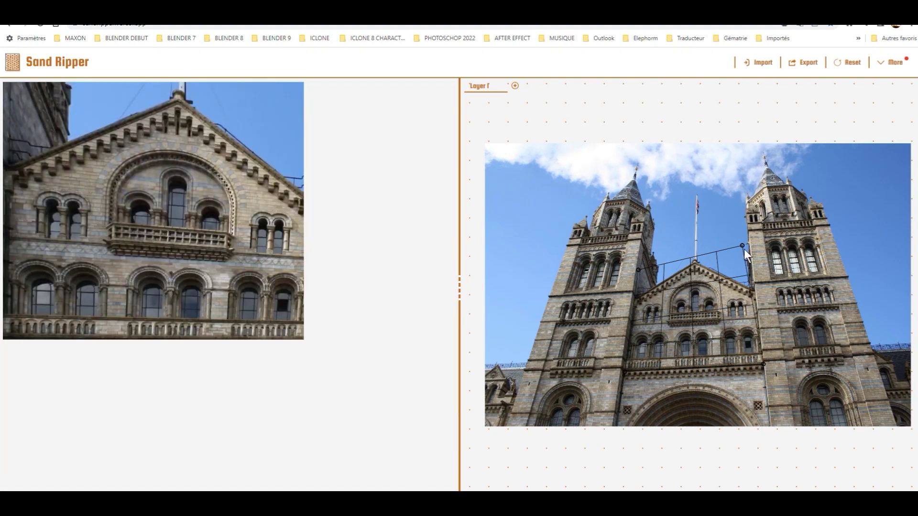
{"action": "left_click_drag", "start_coordinate": [741, 244], "coordinate": [751, 262]}
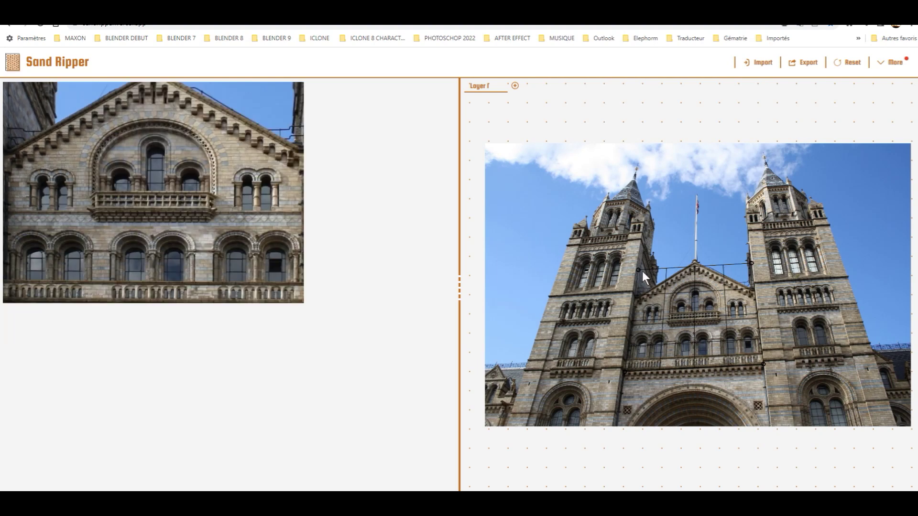
Inspect the straightened façade extracted as Layer 1 and compare its windows and balcony with the source photo.
{"action": "left_click_drag", "start_coordinate": [358, 226], "coordinate": [414, 316]}
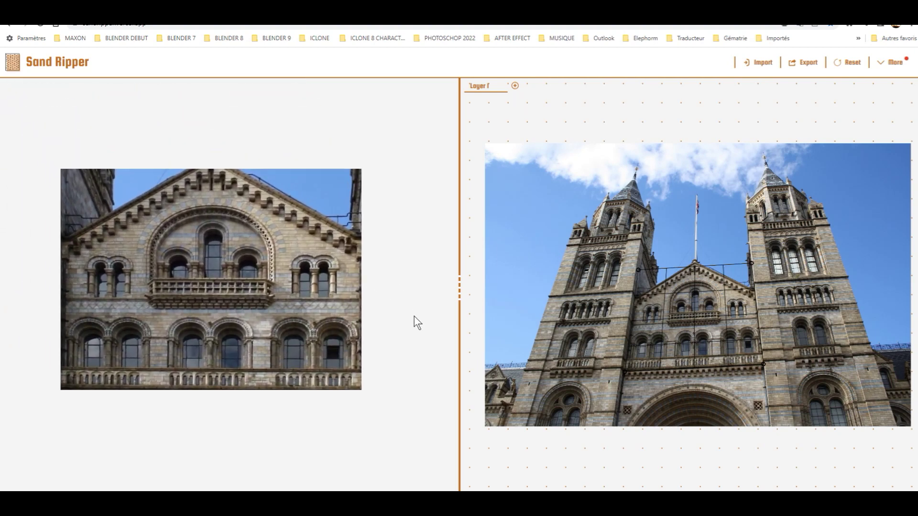
{"action": "mouse_move", "coordinate": [291, 353]}
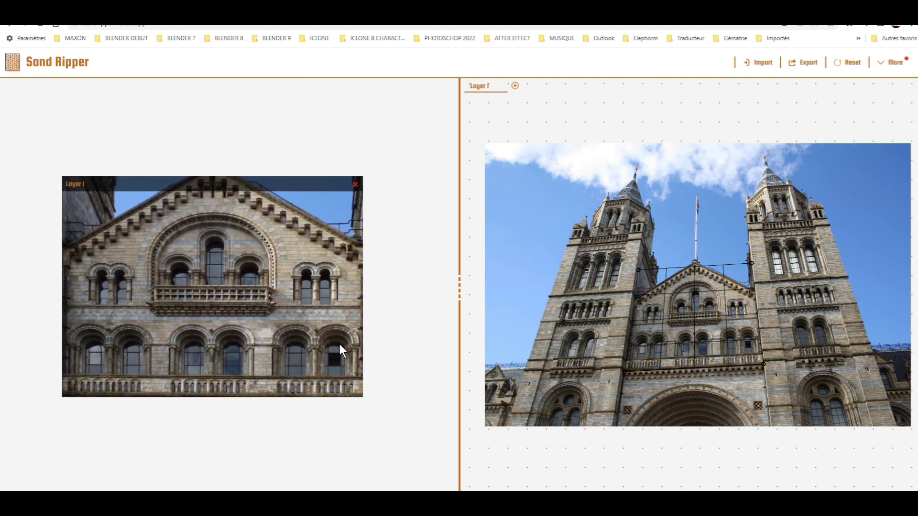
{"action": "scroll", "coordinate": [339, 345], "scroll_direction": "up", "scroll_amount": 5}
{"action": "scroll", "coordinate": [337, 346], "scroll_direction": "down", "scroll_amount": 3}
{"action": "left_click_drag", "start_coordinate": [267, 324], "coordinate": [317, 328]}
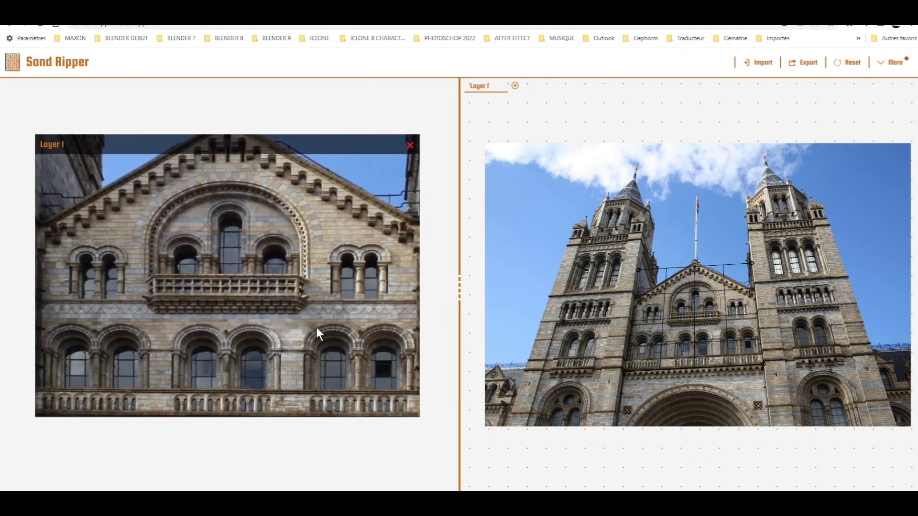
{"action": "scroll", "coordinate": [703, 339], "scroll_direction": "up", "scroll_amount": 8}
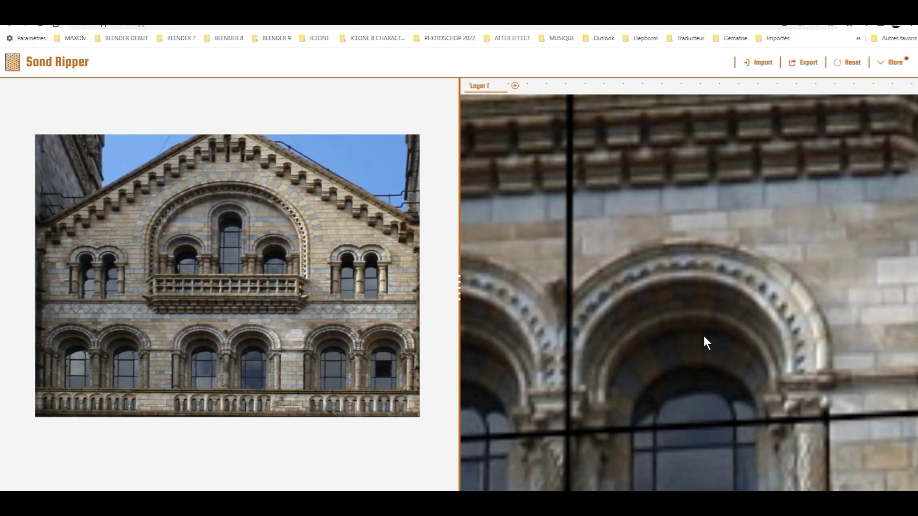
{"action": "scroll", "coordinate": [705, 330], "scroll_direction": "down", "scroll_amount": 8}
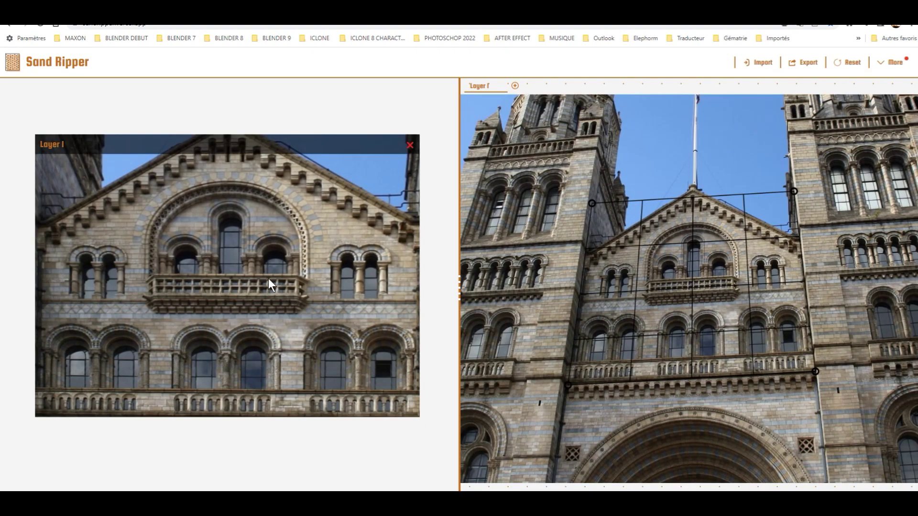
{"action": "scroll", "coordinate": [268, 278], "scroll_direction": "up", "scroll_amount": 4}
{"action": "scroll", "coordinate": [283, 280], "scroll_direction": "down", "scroll_amount": 2}
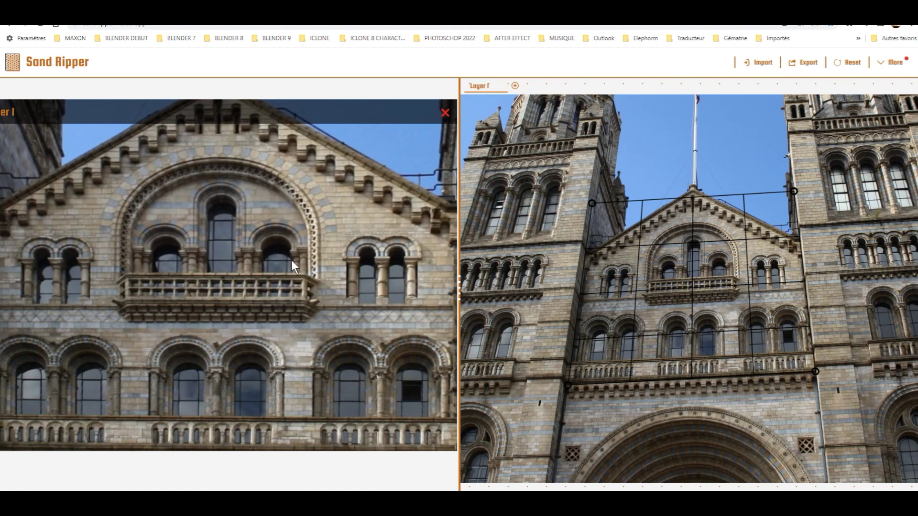
{"action": "scroll", "coordinate": [319, 278], "scroll_direction": "up", "scroll_amount": 5}
{"action": "scroll", "coordinate": [317, 276], "scroll_direction": "down", "scroll_amount": 8}
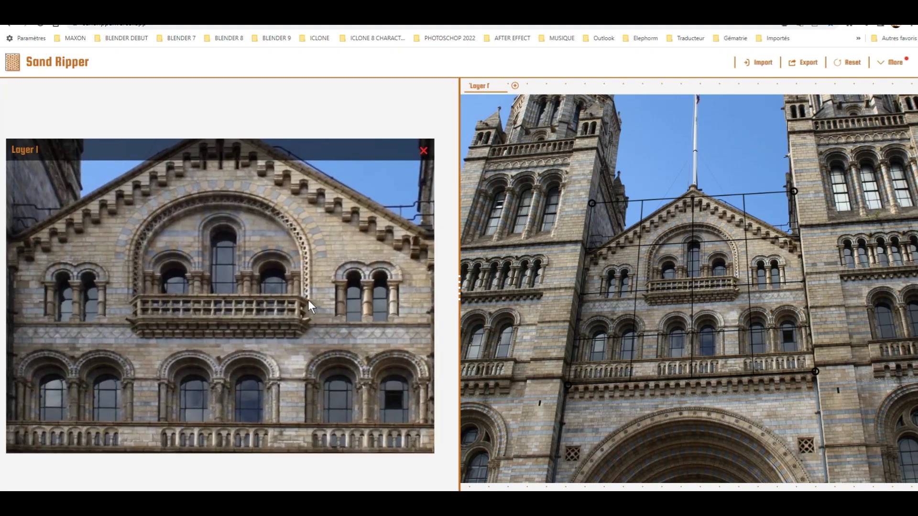
{"action": "scroll", "coordinate": [316, 287], "scroll_direction": "up", "scroll_amount": 1}
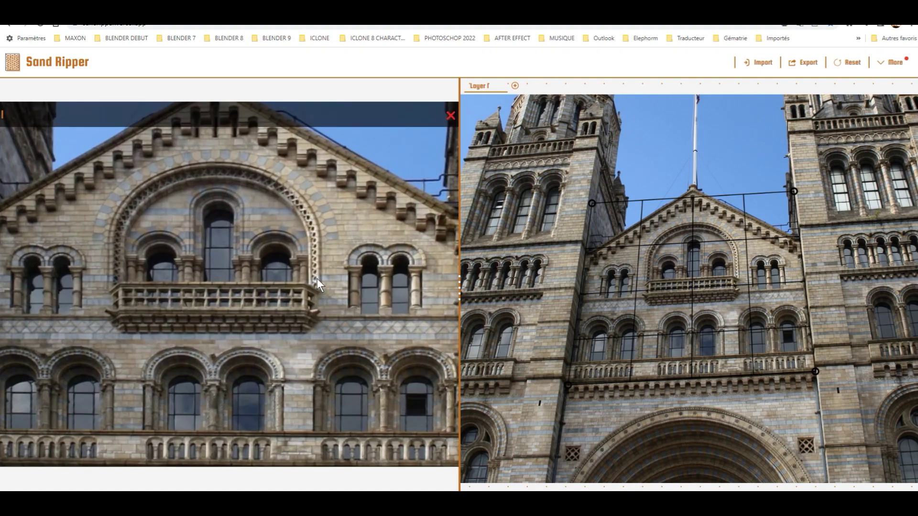
Inspect the straightened Layer 1 façade up close, checking the balcony edge, paired side windows and masonry detail.
{"action": "scroll", "coordinate": [317, 278], "scroll_direction": "up", "scroll_amount": 2}
{"action": "scroll", "coordinate": [317, 277], "scroll_direction": "down", "scroll_amount": 4}
{"action": "scroll", "coordinate": [317, 277], "scroll_direction": "up", "scroll_amount": 1}
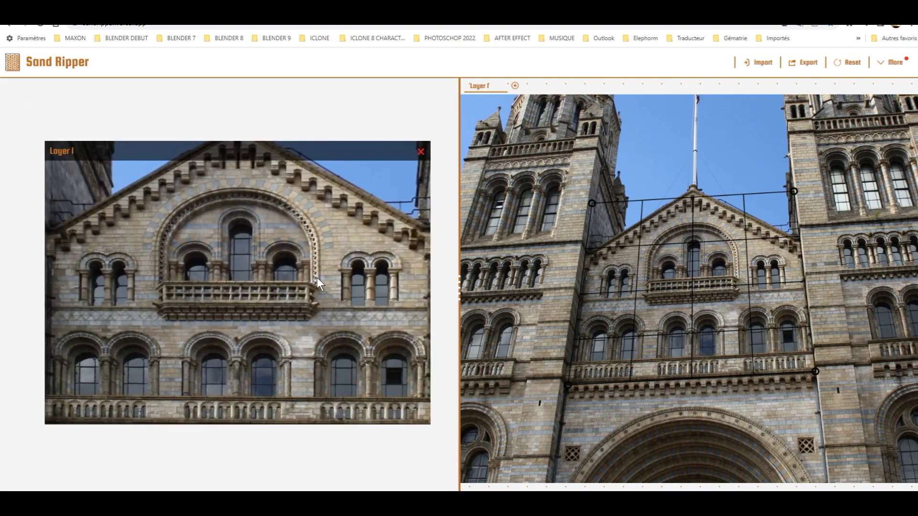
{"action": "left_click_drag", "start_coordinate": [346, 280], "coordinate": [328, 286]}
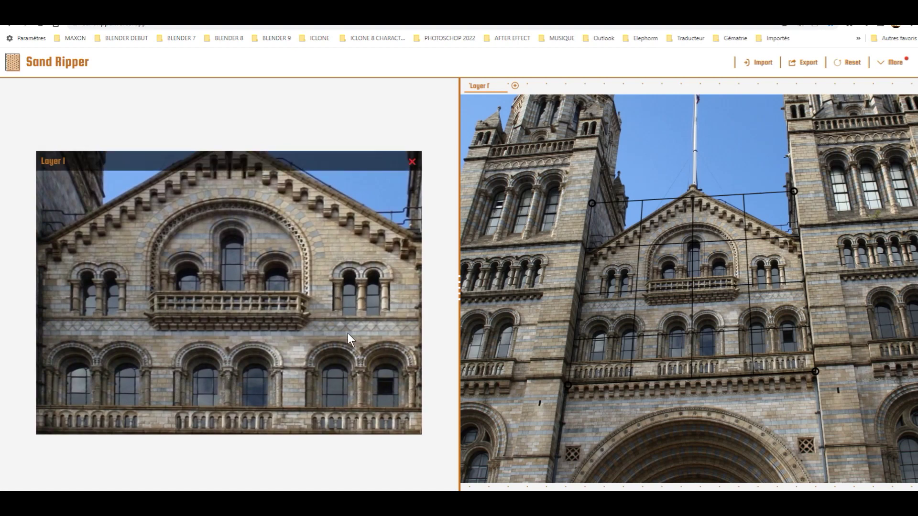
{"action": "scroll", "coordinate": [349, 315], "scroll_direction": "up", "scroll_amount": 5}
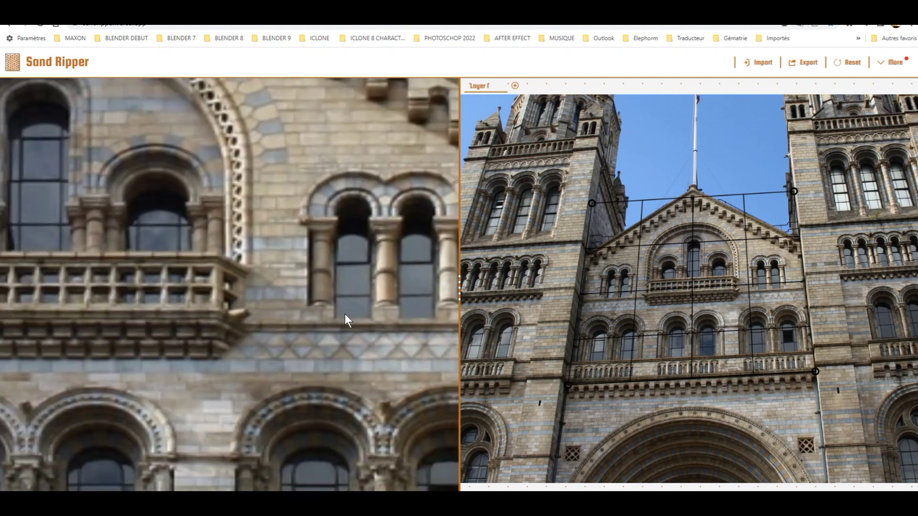
{"action": "scroll", "coordinate": [345, 314], "scroll_direction": "down", "scroll_amount": 5}
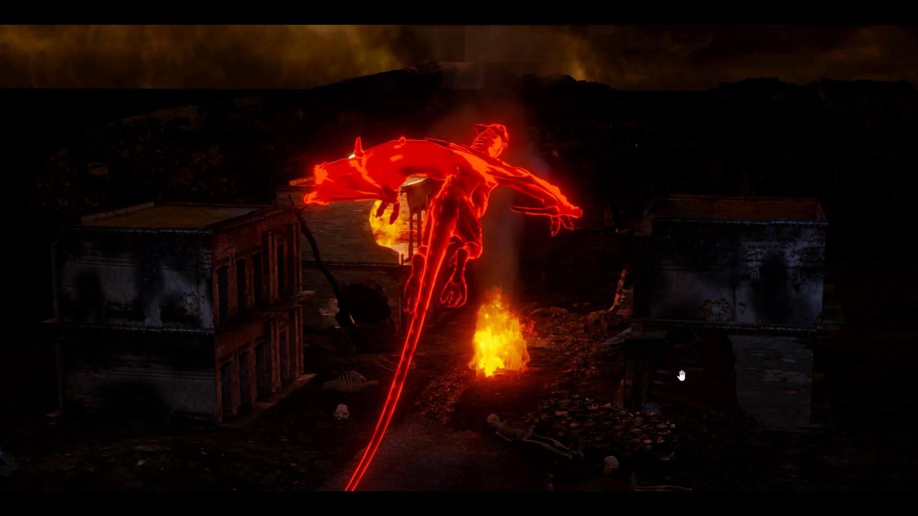
Examine the rendered ruined-town scene up close, particularly the broken corner of one building and the jagged hole in the wall behind the creature.
{"action": "scroll", "coordinate": [670, 381], "scroll_direction": "down", "scroll_amount": 1}
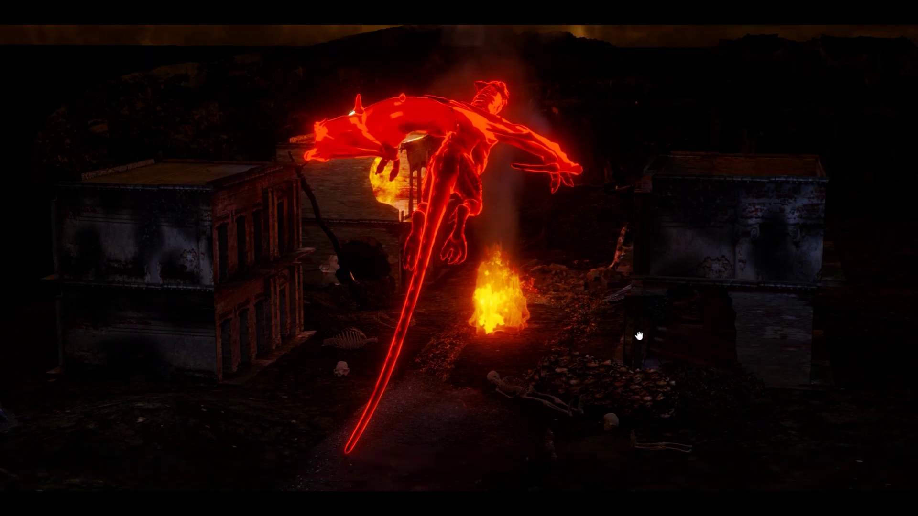
{"action": "scroll", "coordinate": [693, 340], "scroll_direction": "up", "scroll_amount": 5}
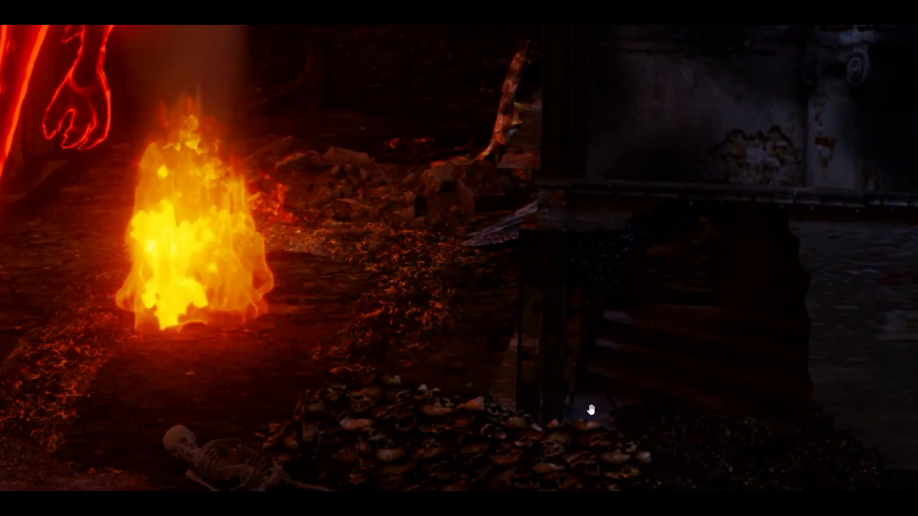
{"action": "scroll", "coordinate": [676, 318], "scroll_direction": "up", "scroll_amount": 3}
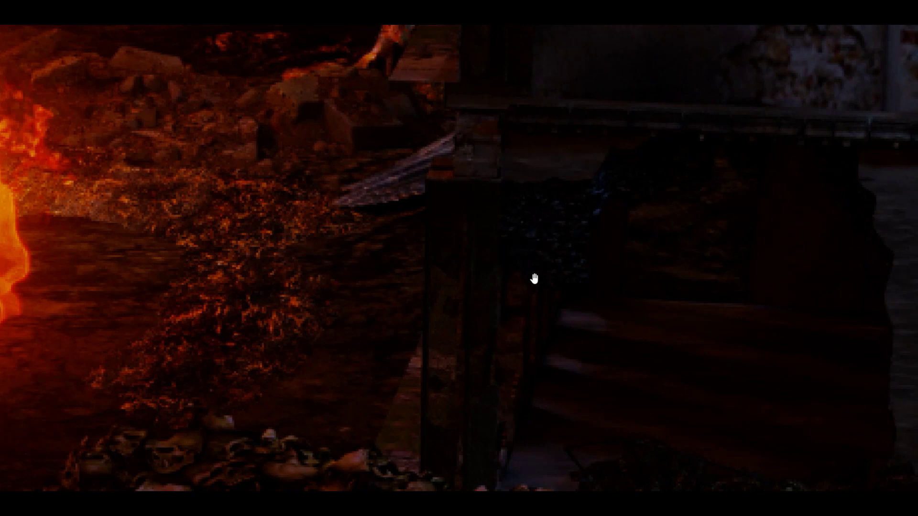
{"action": "scroll", "coordinate": [535, 279], "scroll_direction": "down", "scroll_amount": 5}
{"action": "left_click_drag", "start_coordinate": [131, 174], "coordinate": [474, 225]}
{"action": "scroll", "coordinate": [455, 242], "scroll_direction": "up", "scroll_amount": 5}
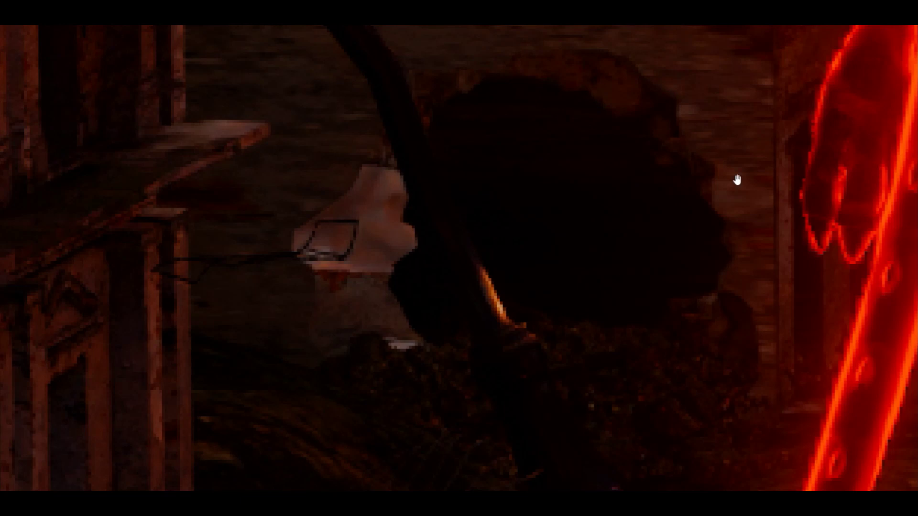
{"action": "scroll", "coordinate": [631, 297], "scroll_direction": "down", "scroll_amount": 5}
{"action": "scroll", "coordinate": [715, 234], "scroll_direction": "down", "scroll_amount": 5}
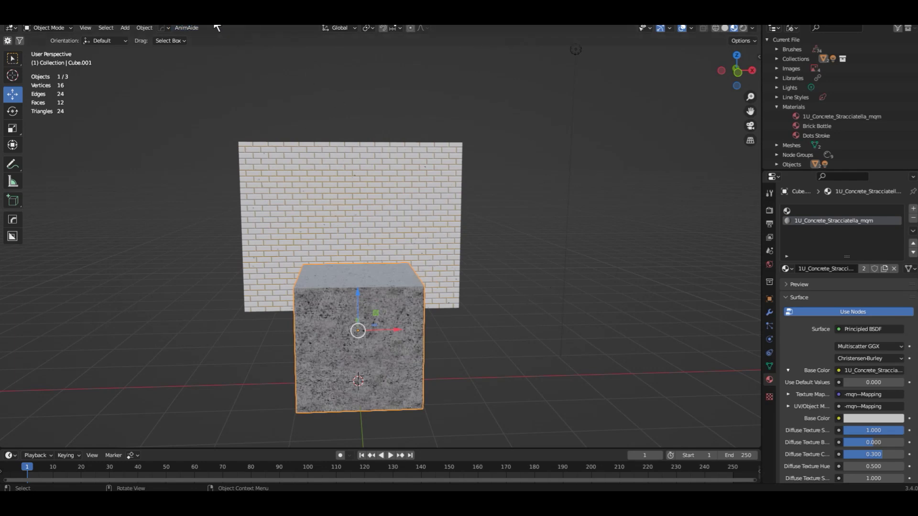
In Blender, select the concrete cube in front of the brick wall and give it a level-4 subdivision surface.
{"action": "left_click", "coordinate": [435, 158]}
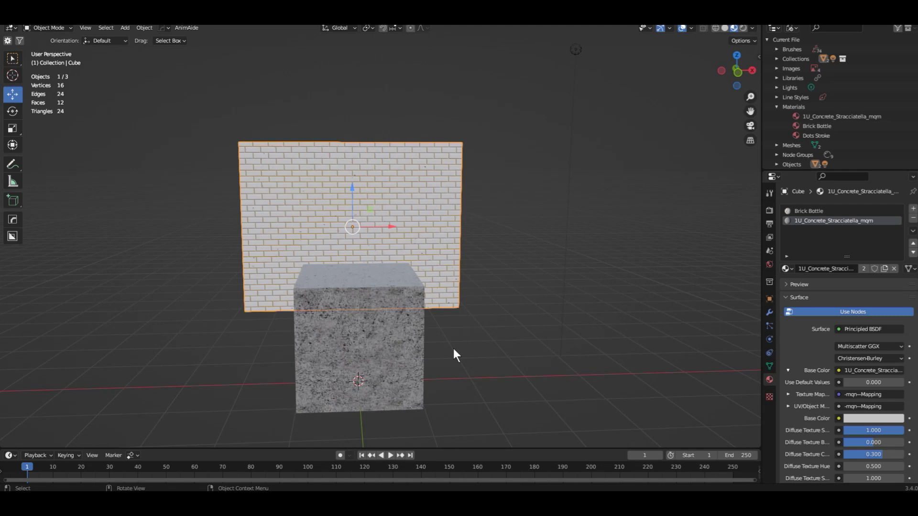
{"action": "middle_click_drag", "start_coordinate": [499, 326], "coordinate": [432, 207]}
{"action": "left_click", "coordinate": [201, 316]}
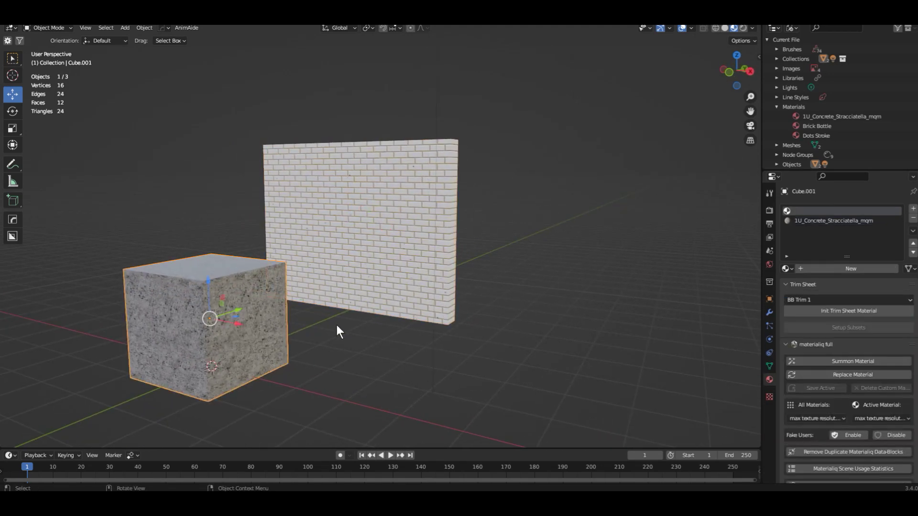
{"action": "middle_click_drag", "start_coordinate": [340, 337], "coordinate": [291, 260]}
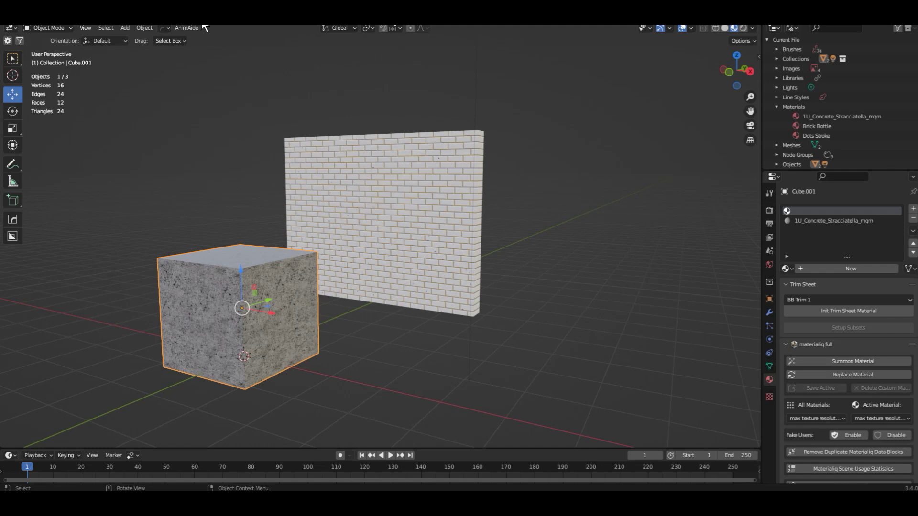
{"action": "middle_click_drag", "start_coordinate": [351, 310], "coordinate": [374, 310]}
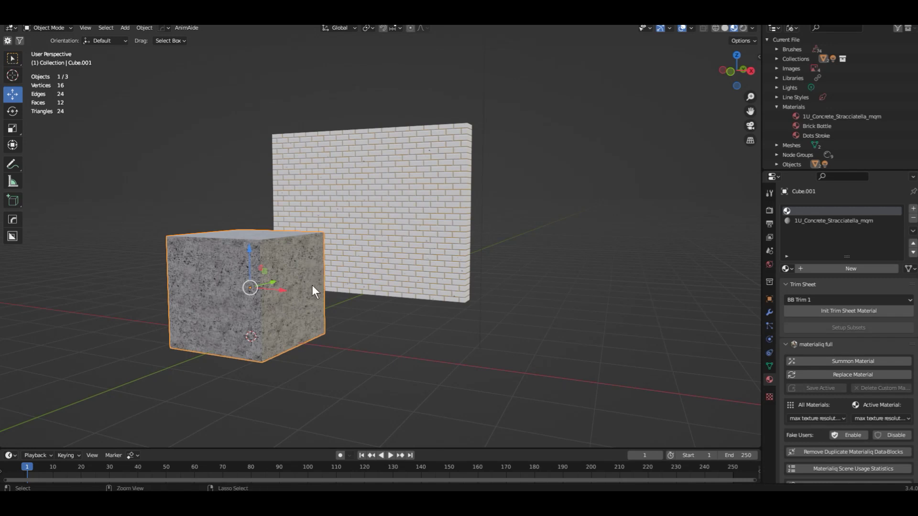
{"action": "key", "text": "ctrl+4"}
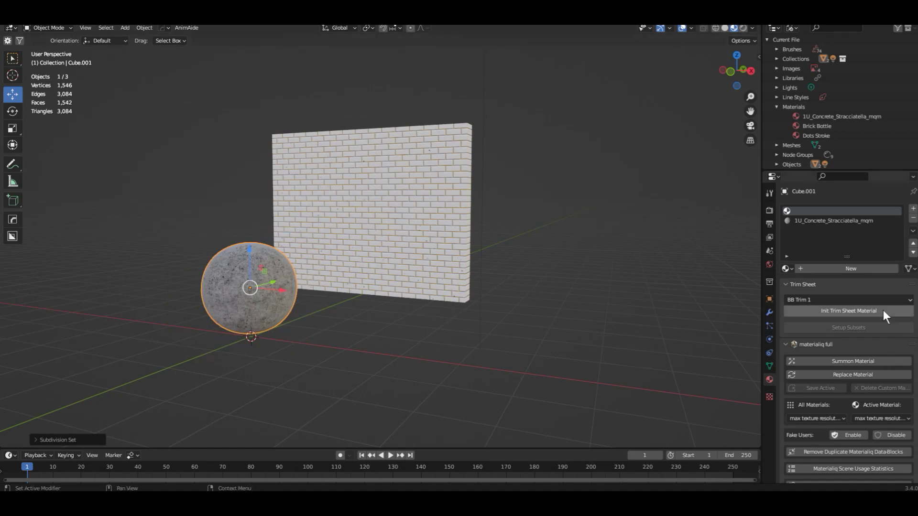
{"action": "left_click", "coordinate": [770, 313]}
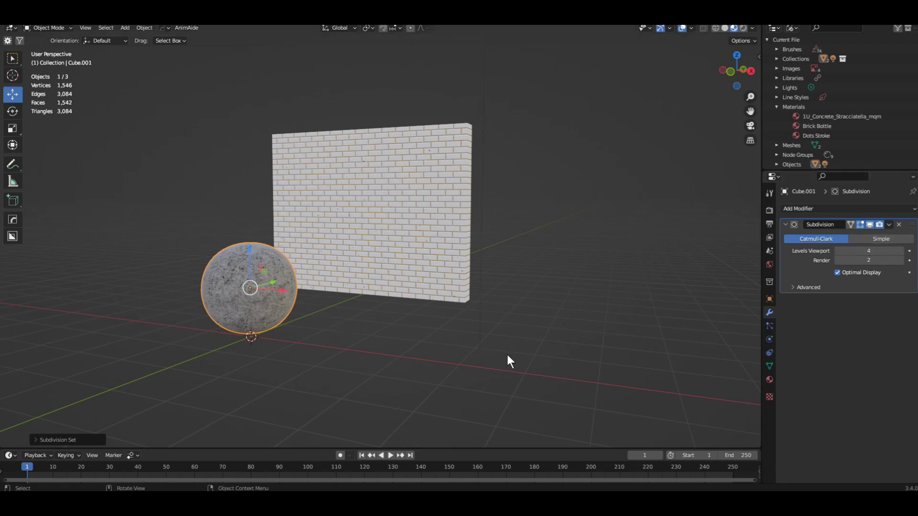
Add a Displace modifier to the subdivided concrete sphere, driven by a new texture of type Voronoi.
{"action": "left_click", "coordinate": [822, 209]}
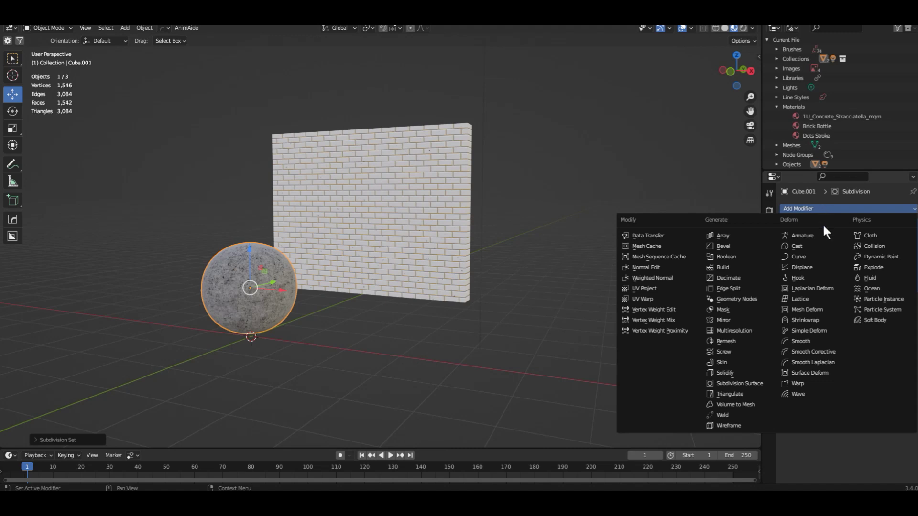
{"action": "left_click", "coordinate": [817, 267]}
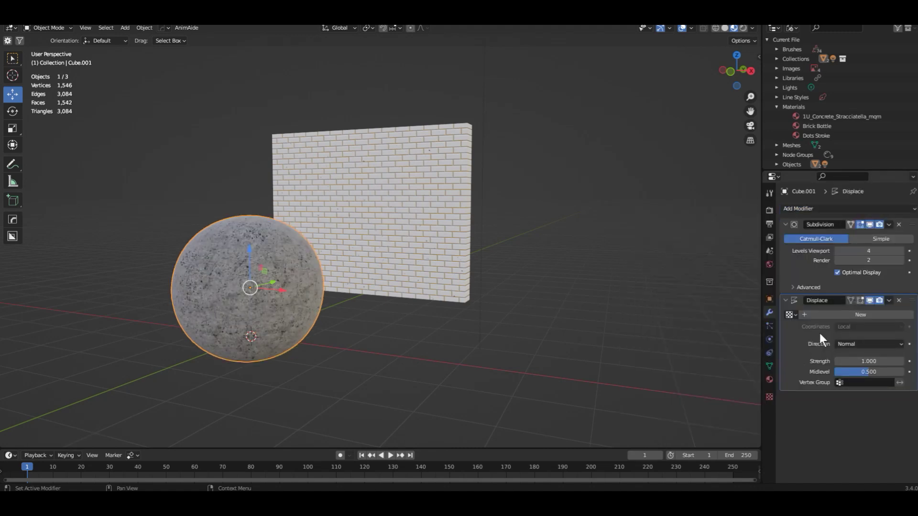
{"action": "left_click", "coordinate": [871, 314]}
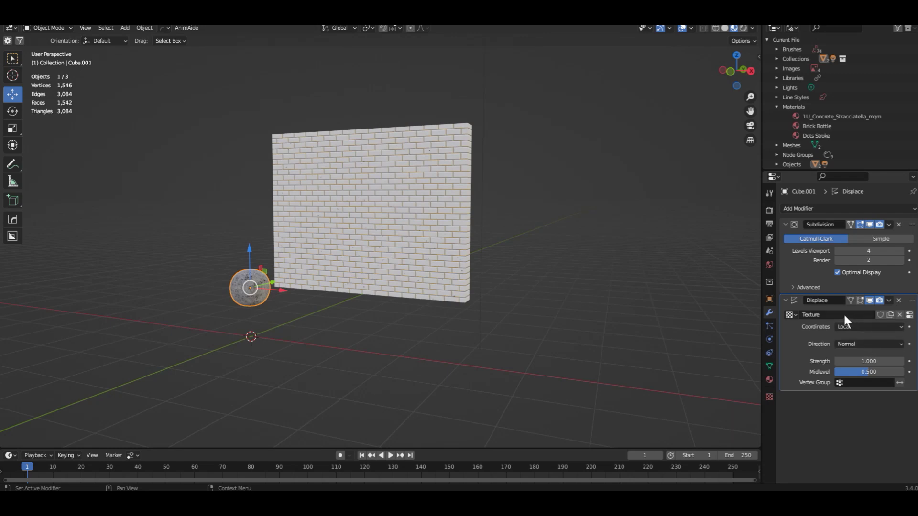
{"action": "left_click", "coordinate": [909, 315]}
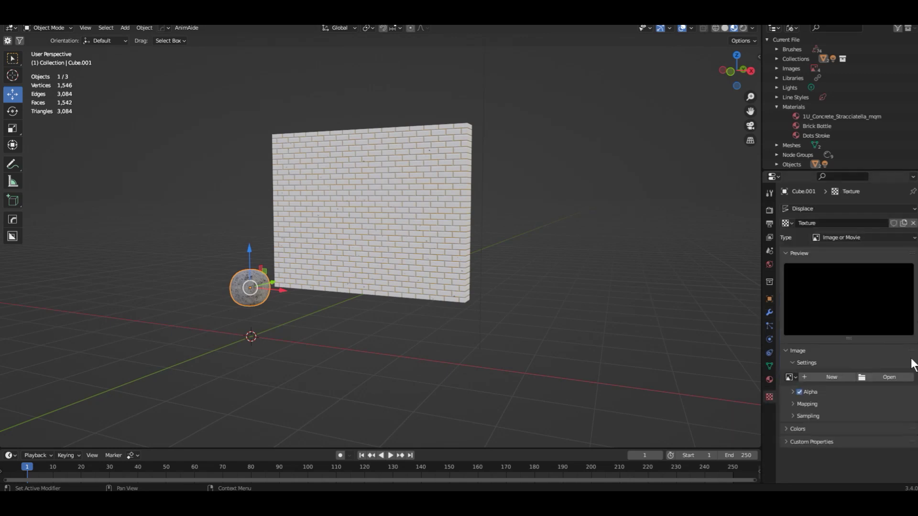
{"action": "left_click", "coordinate": [844, 237]}
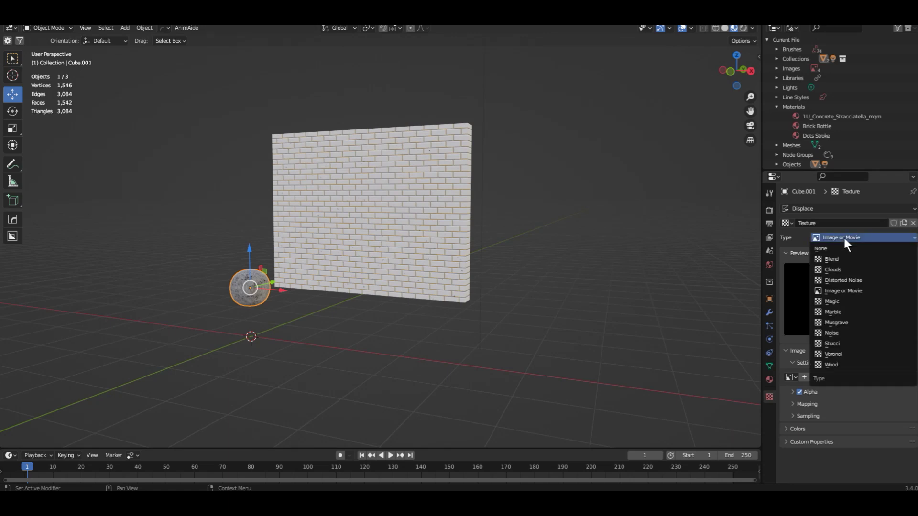
{"action": "left_click", "coordinate": [849, 354]}
{"action": "mouse_move", "coordinate": [325, 317]}
{"action": "middle_mouse_down"}
{"action": "mouse_move", "coordinate": [373, 320]}
{"action": "mouse_move", "coordinate": [308, 320]}
{"action": "middle_mouse_up"}
{"action": "scroll", "coordinate": [294, 301], "scroll_direction": "up", "scroll_amount": 3}
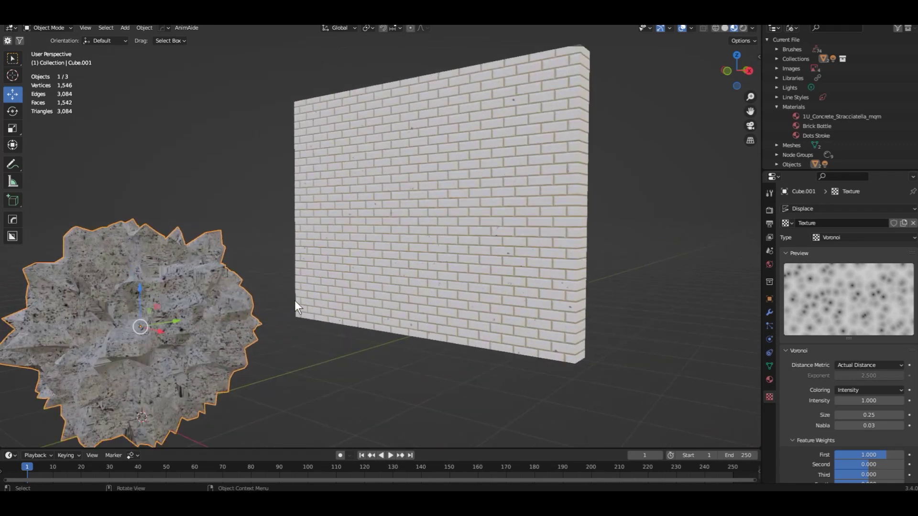
Set the Voronoi texture's intensity to 0.2.
{"action": "scroll", "coordinate": [294, 301], "scroll_direction": "down", "scroll_amount": 1}
{"action": "scroll", "coordinate": [819, 392], "scroll_direction": "down", "scroll_amount": 2}
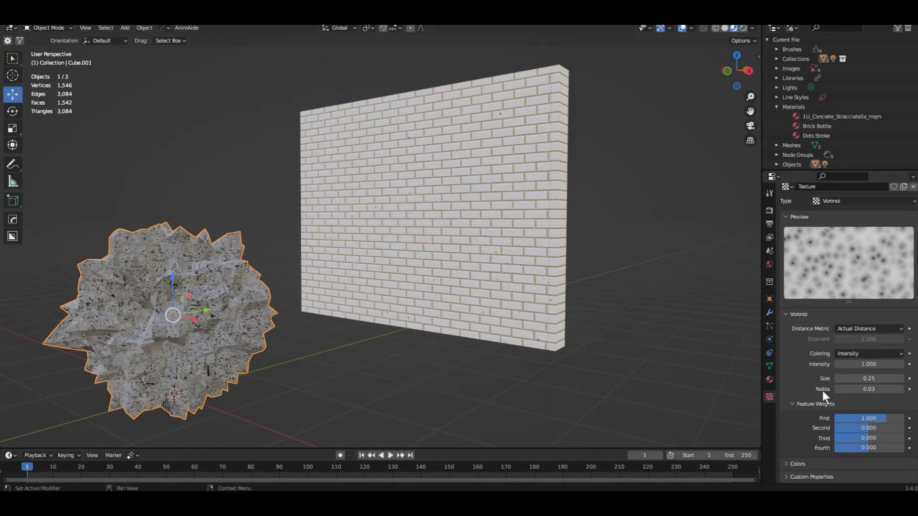
{"action": "left_click", "coordinate": [870, 365]}
{"action": "type", "text": "0.2"}
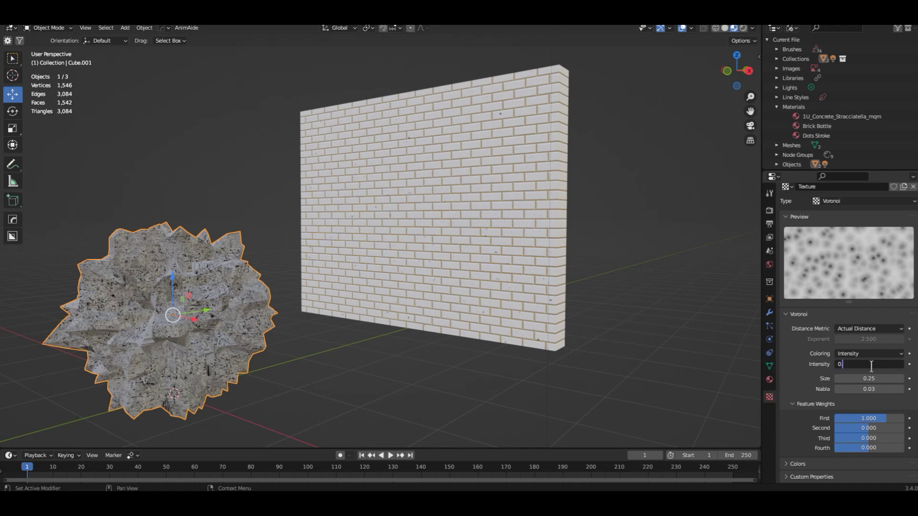
{"action": "key", "text": "Return"}
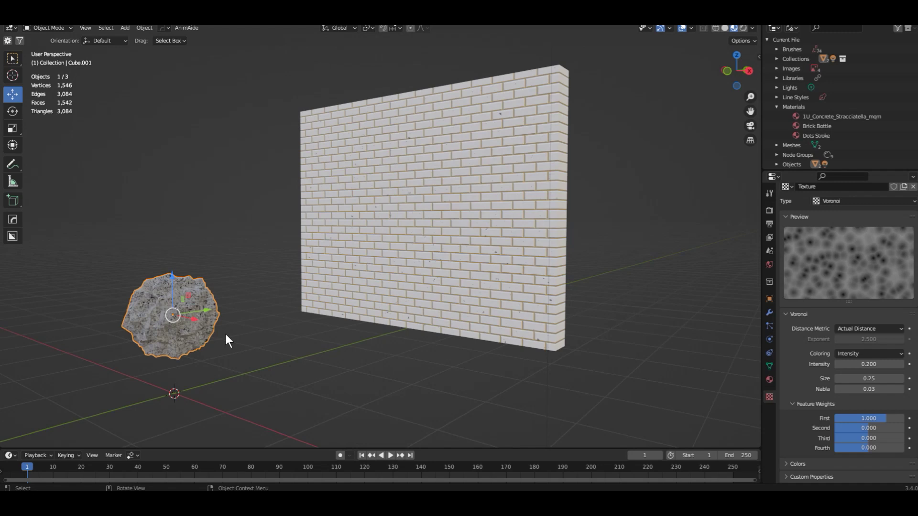
Scale the displaced rock up to about 2.2 and set its Voronoi texture intensity to 0.37.
{"action": "key", "text": "s"}
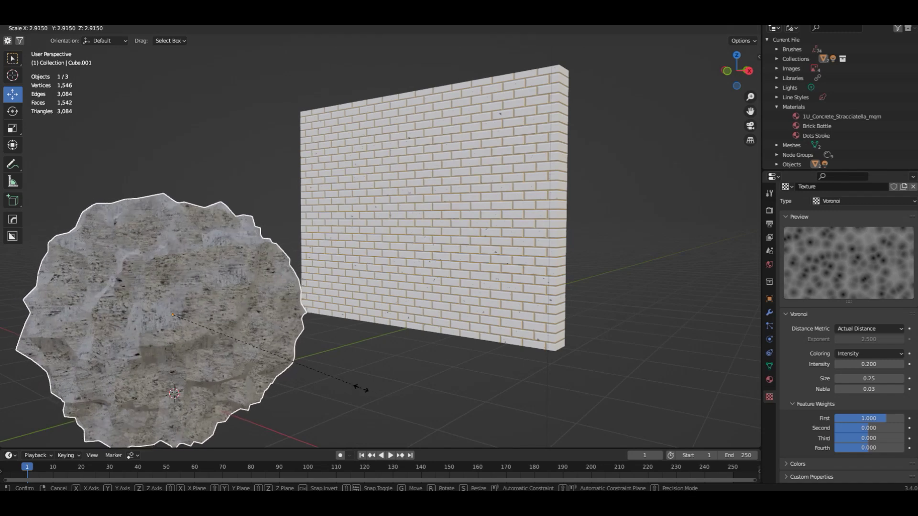
{"action": "left_click", "coordinate": [316, 375]}
{"action": "middle_click_drag", "start_coordinate": [322, 343], "coordinate": [363, 349]}
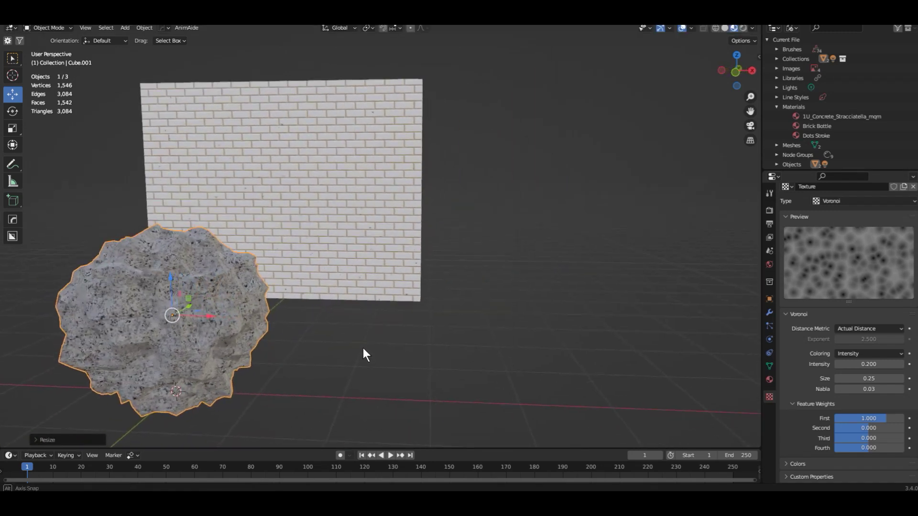
{"action": "mouse_move", "coordinate": [882, 365]}
{"action": "left_mouse_down"}
{"action": "mouse_move", "coordinate": [899, 365]}
{"action": "mouse_move", "coordinate": [891, 365]}
{"action": "left_mouse_up"}
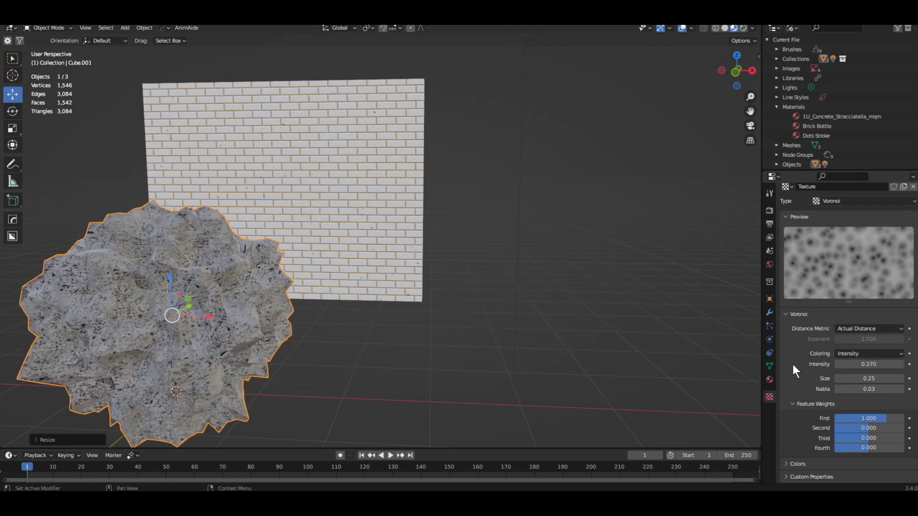
{"action": "middle_click_drag", "start_coordinate": [430, 279], "coordinate": [372, 160]}
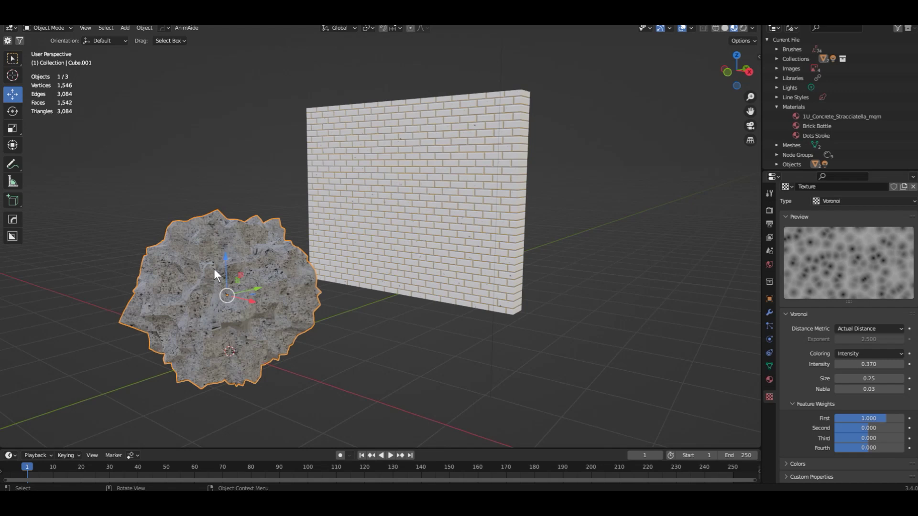
Set the rock's viewport display to Bounds so only its bounding box is drawn.
{"action": "left_click", "coordinate": [769, 299]}
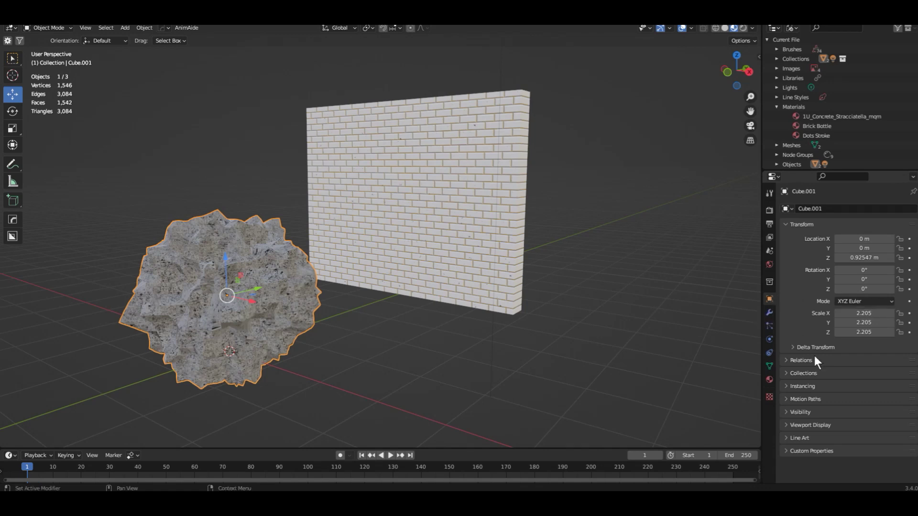
{"action": "left_click", "coordinate": [785, 427]}
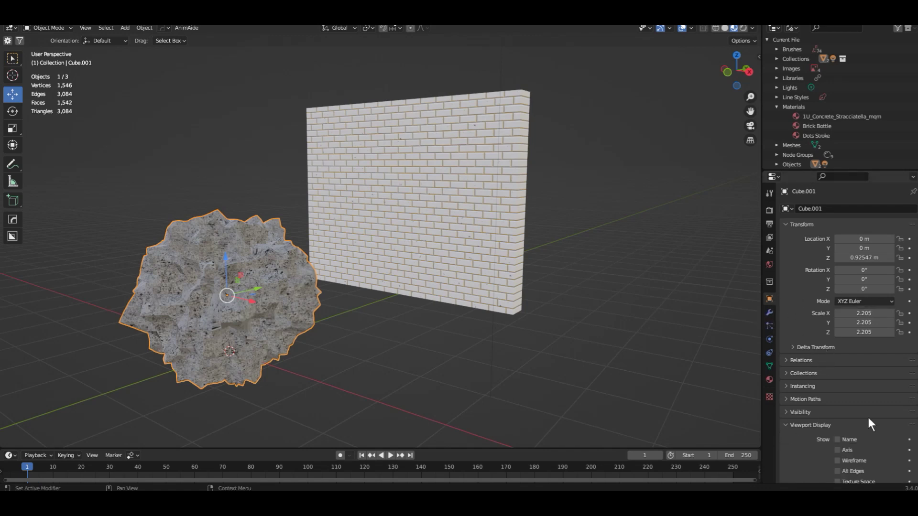
{"action": "scroll", "coordinate": [868, 415], "scroll_direction": "down", "scroll_amount": 5}
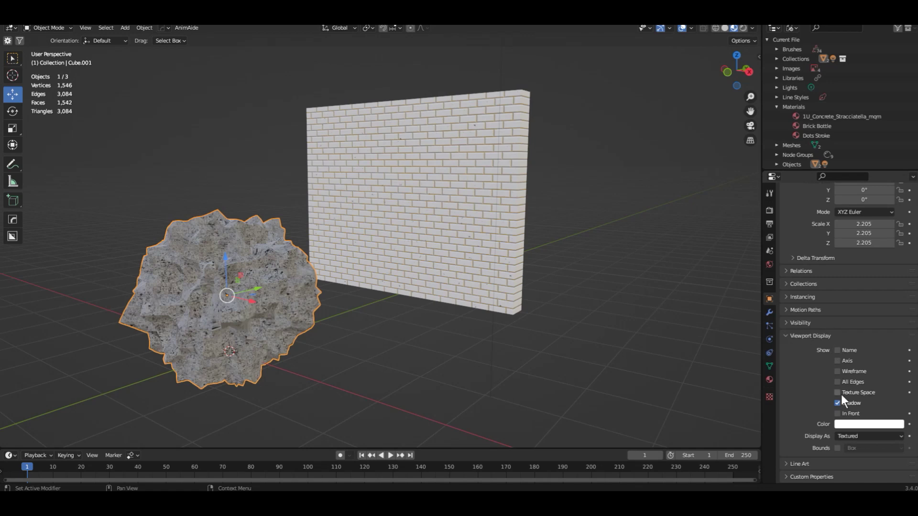
{"action": "left_click", "coordinate": [861, 436]}
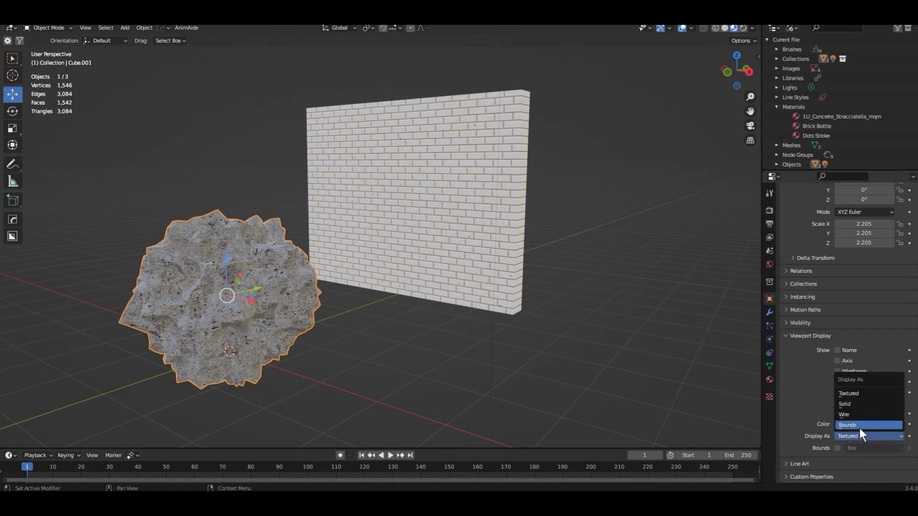
{"action": "left_click", "coordinate": [857, 427]}
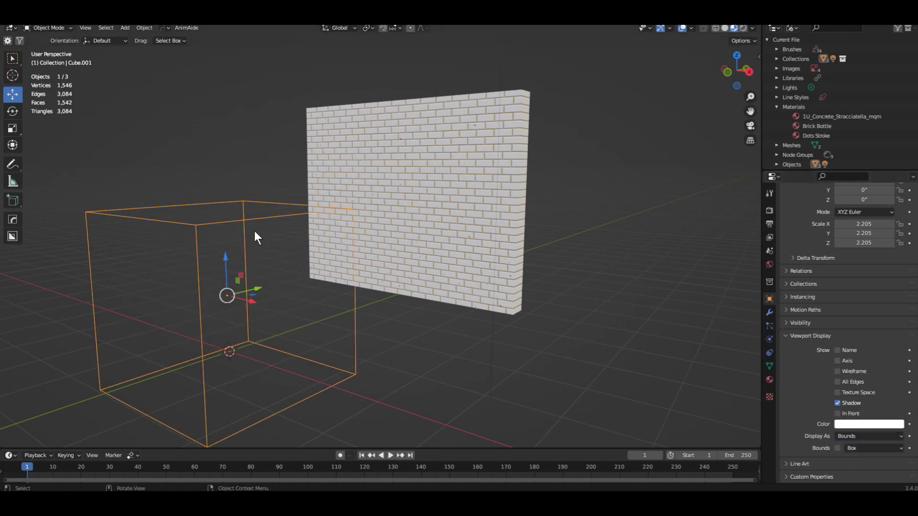
Move the rock's bounding box so it overlaps the right end of the brick wall, and select the wall.
{"action": "left_click_drag", "start_coordinate": [256, 289], "coordinate": [490, 313]}
{"action": "left_click_drag", "start_coordinate": [474, 251], "coordinate": [528, 257]}
{"action": "left_click_drag", "start_coordinate": [493, 214], "coordinate": [483, 164]}
{"action": "middle_click_drag", "start_coordinate": [553, 260], "coordinate": [536, 221]}
{"action": "left_click_drag", "start_coordinate": [532, 200], "coordinate": [465, 236]}
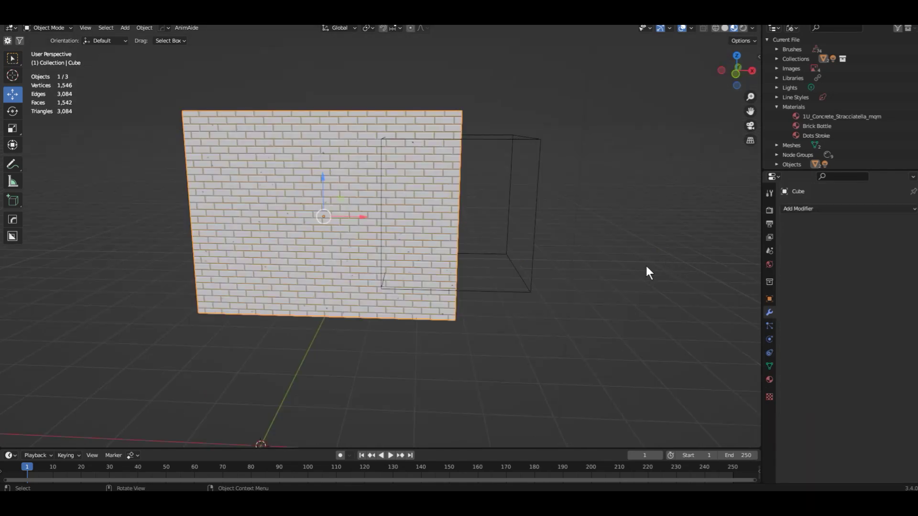
{"action": "middle_click_drag", "start_coordinate": [630, 271], "coordinate": [498, 260]}
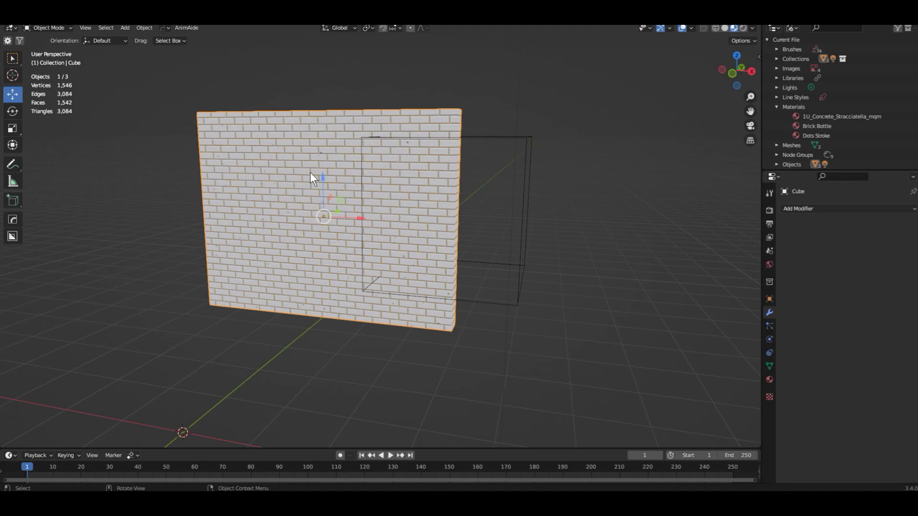
Add a Boolean modifier set to Difference to the brick wall, with the displaced rock as the cutting object.
{"action": "left_click", "coordinate": [825, 206]}
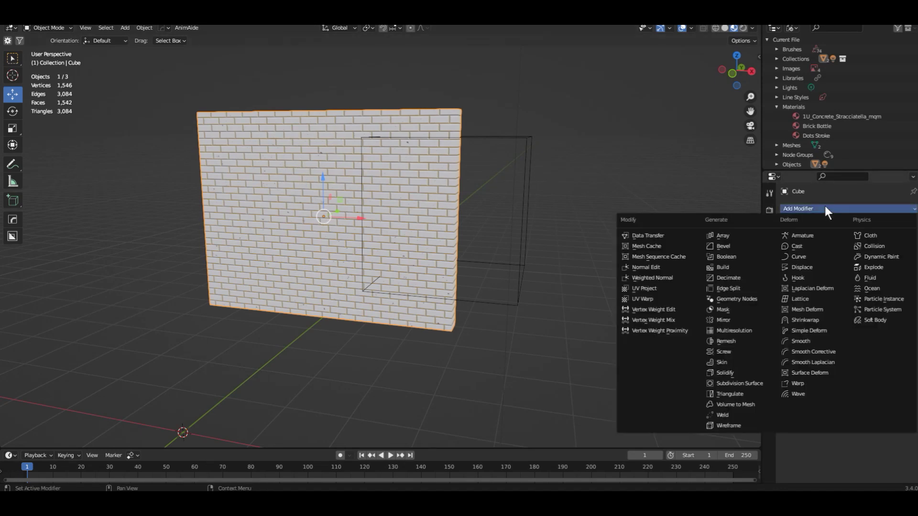
{"action": "left_click", "coordinate": [740, 256]}
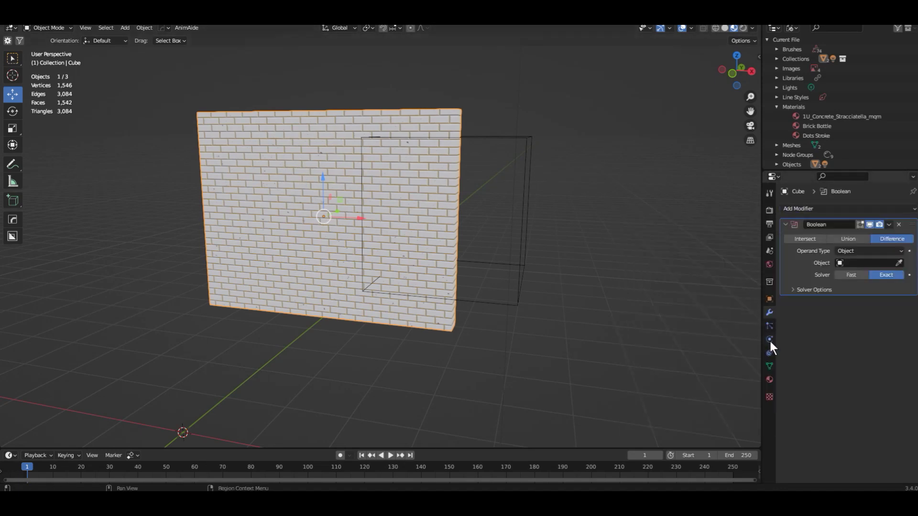
{"action": "left_click", "coordinate": [900, 263]}
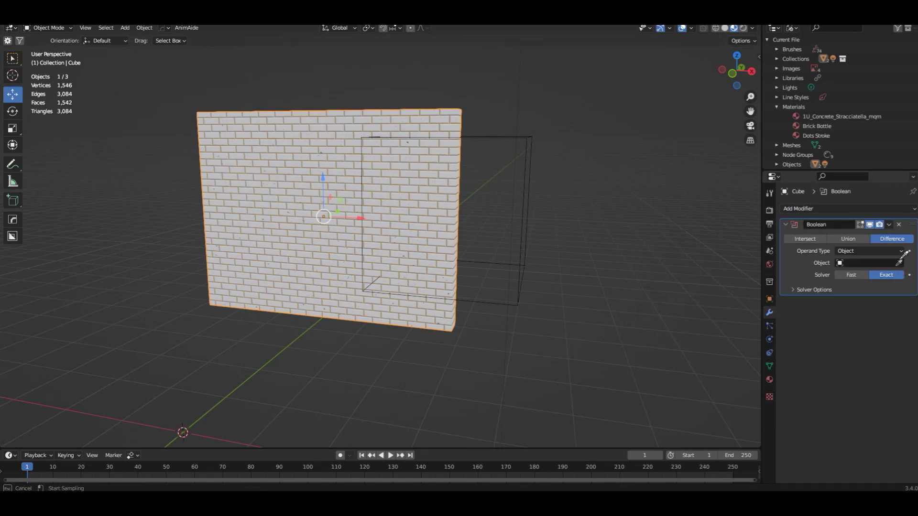
{"action": "left_click", "coordinate": [496, 176]}
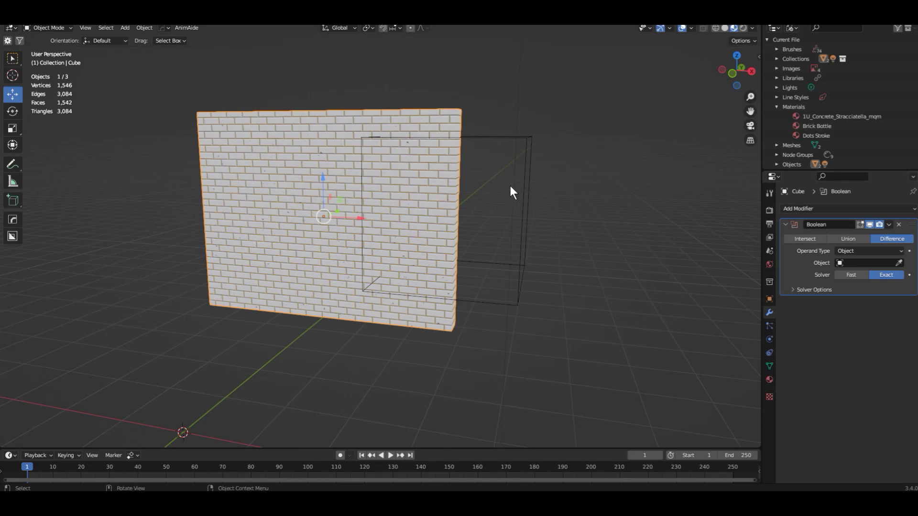
{"action": "left_click", "coordinate": [899, 263]}
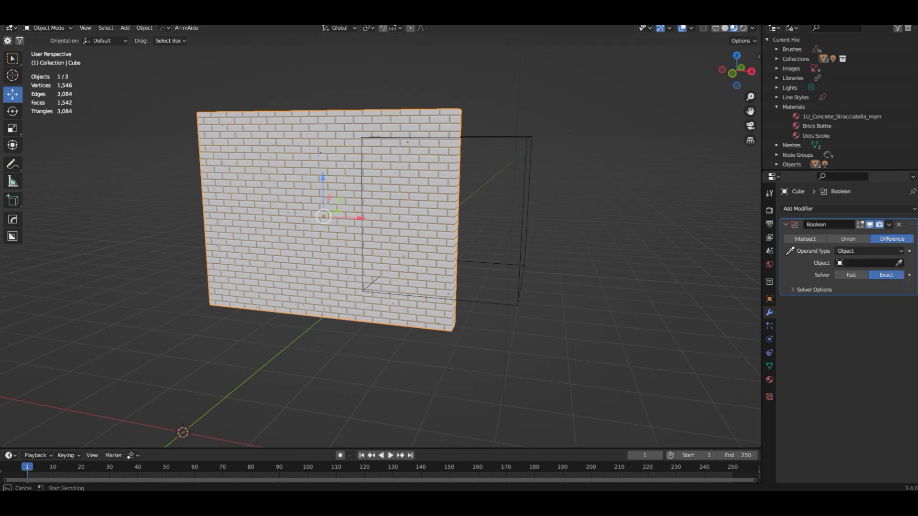
{"action": "left_click", "coordinate": [525, 233]}
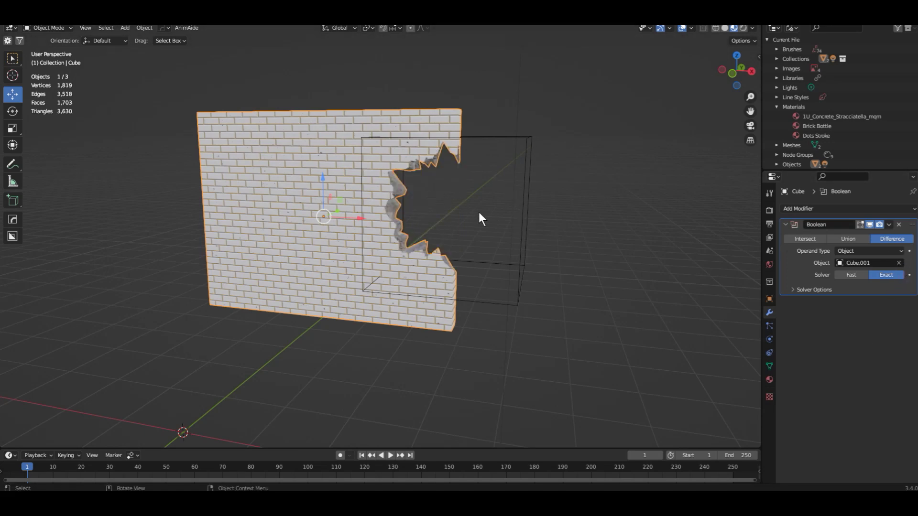
Examine the concrete material on the wall's broken edge from several angles, and check the rock's material slots.
{"action": "scroll", "coordinate": [554, 258], "scroll_direction": "up", "scroll_amount": 3}
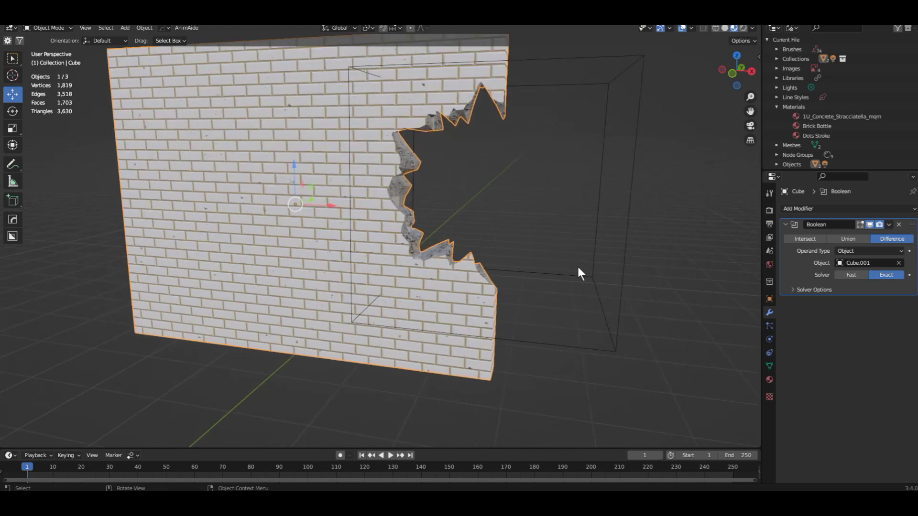
{"action": "middle_click_drag", "start_coordinate": [583, 261], "coordinate": [509, 255]}
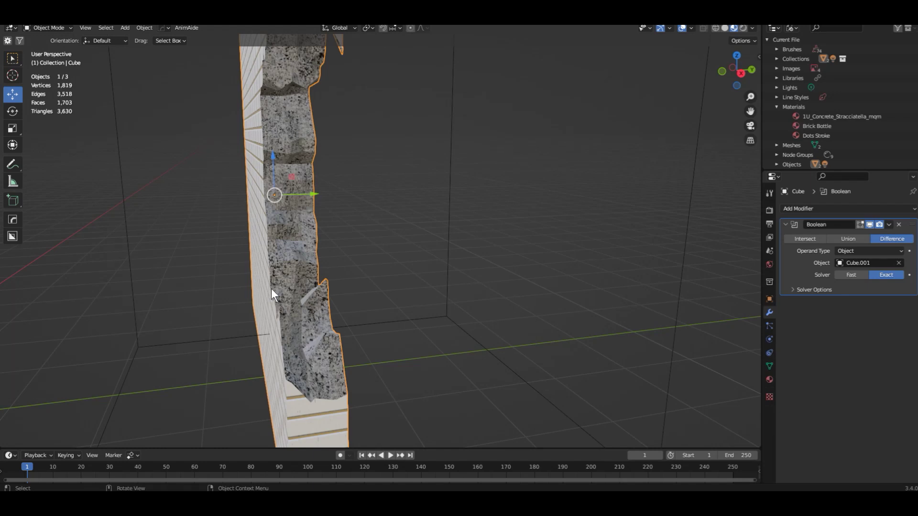
{"action": "middle_click_drag", "start_coordinate": [297, 258], "coordinate": [362, 266]}
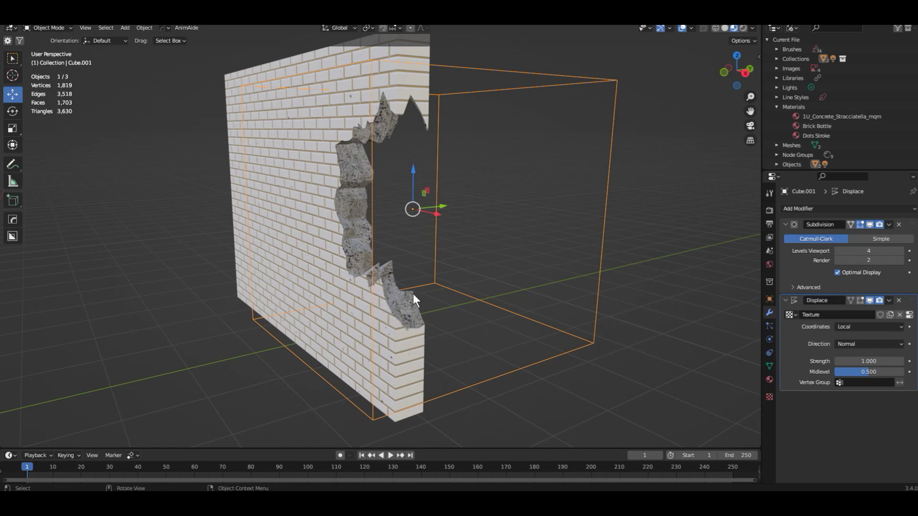
{"action": "middle_click_drag", "start_coordinate": [500, 321], "coordinate": [433, 305]}
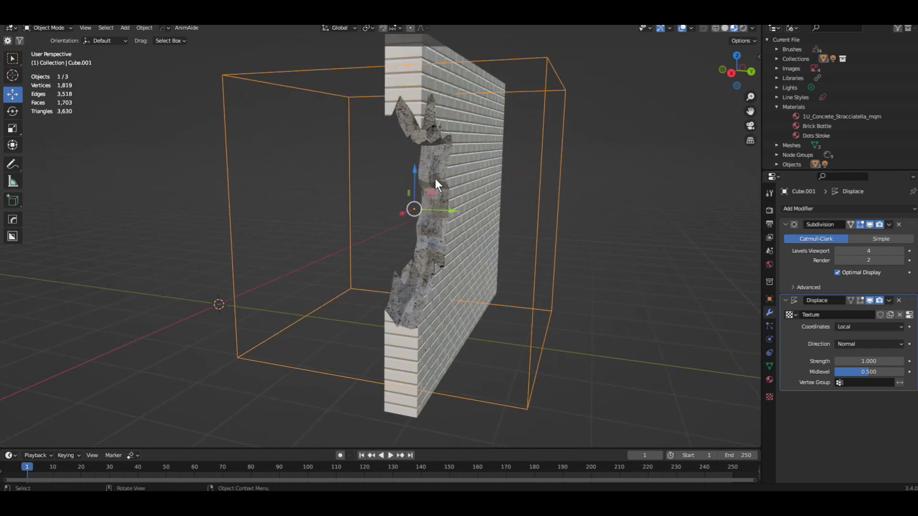
{"action": "middle_click_drag", "start_coordinate": [423, 305], "coordinate": [531, 311]}
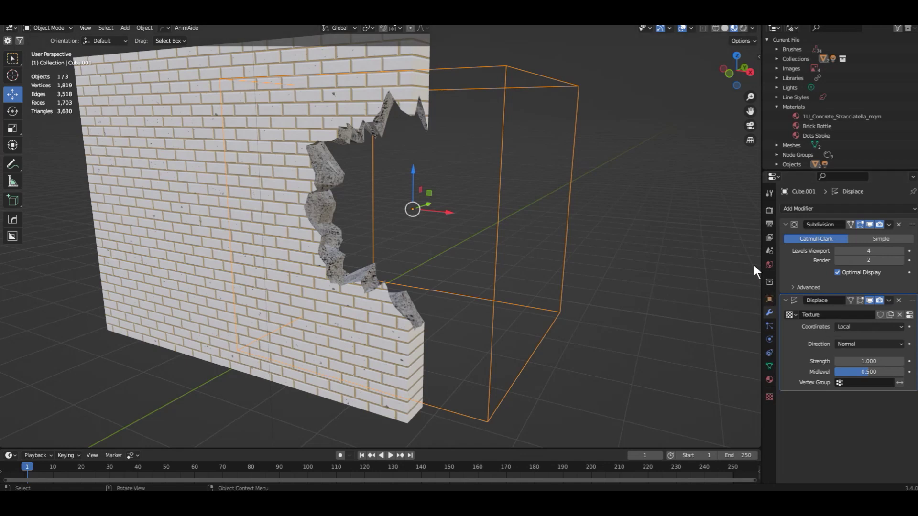
{"action": "left_click", "coordinate": [769, 379]}
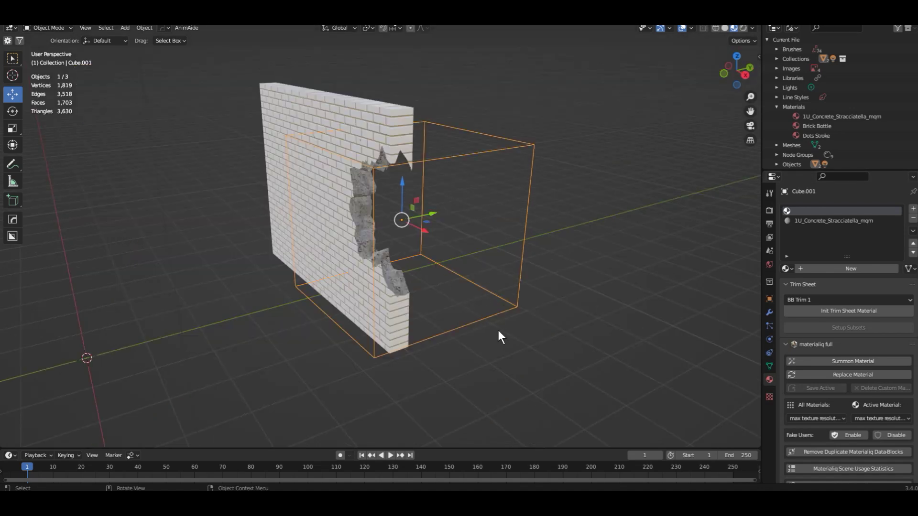
{"action": "middle_click_drag", "start_coordinate": [467, 319], "coordinate": [420, 228]}
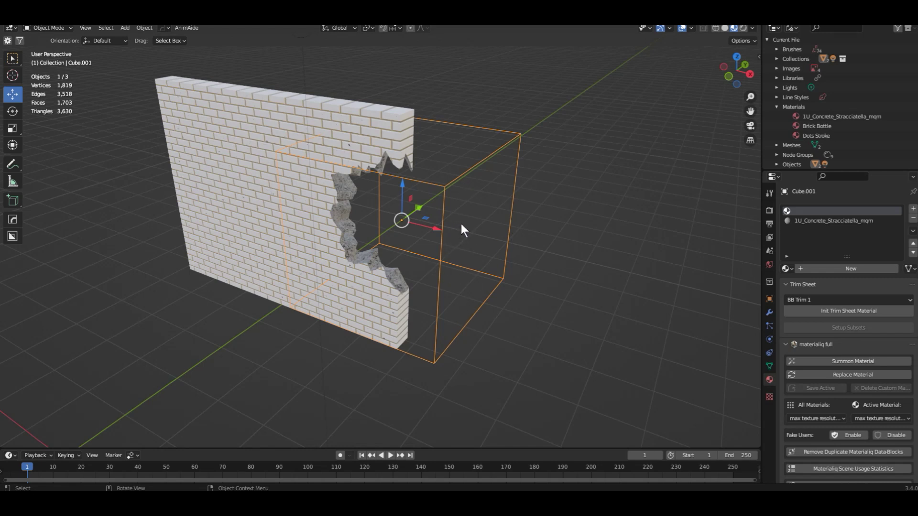
Enter Edit Mode on the rock and enable edit-mode display of its Subdivision and Displace modifiers.
{"action": "key", "text": "ctrl+Tab"}
{"action": "left_click", "coordinate": [529, 224]}
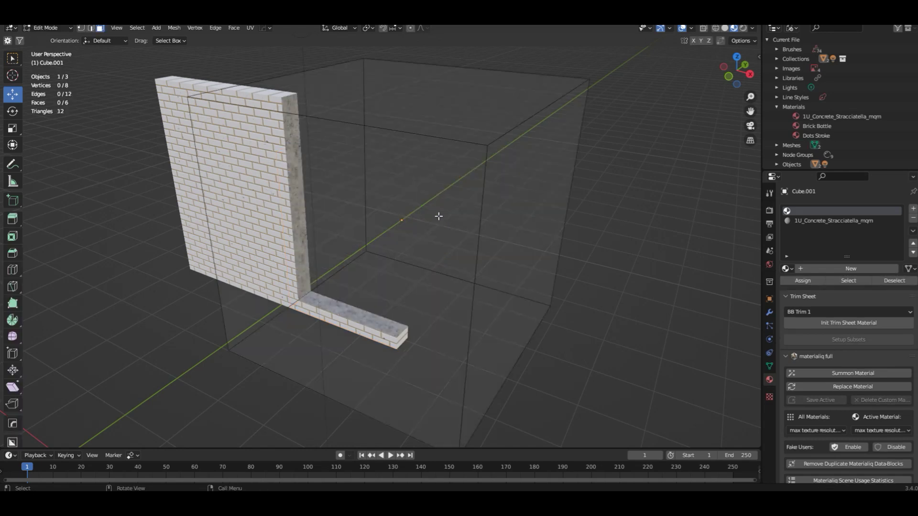
{"action": "middle_click_drag", "start_coordinate": [358, 236], "coordinate": [420, 238]}
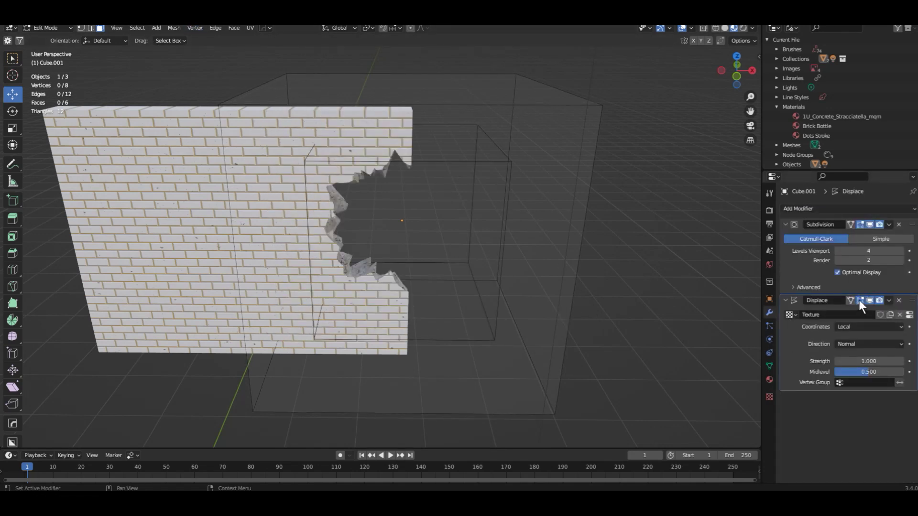
{"action": "middle_click_drag", "start_coordinate": [479, 252], "coordinate": [478, 273]}
Move the cutter's two end faces along X toward the middle of the wall so the hole sits inside the brickwork.
{"action": "left_click", "coordinate": [315, 93]}
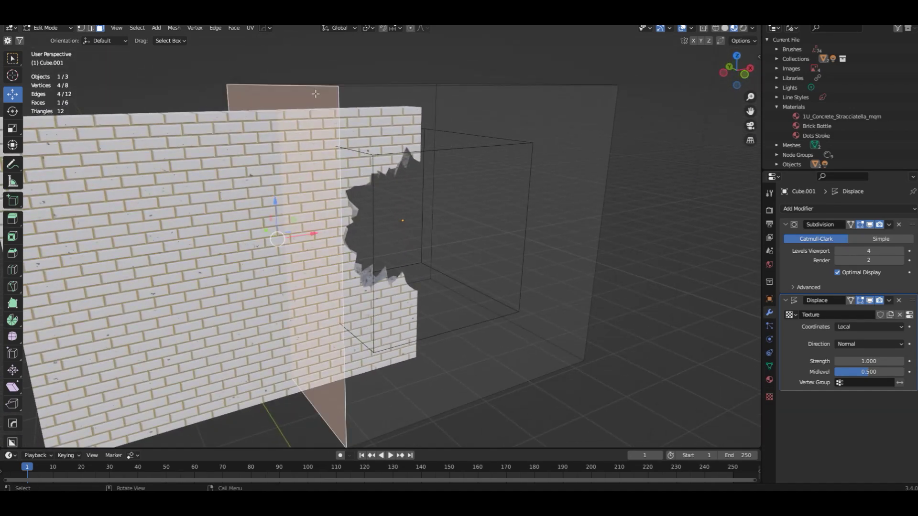
{"action": "left_click_drag", "start_coordinate": [310, 234], "coordinate": [204, 268]}
{"action": "mouse_move", "coordinate": [504, 266]}
{"action": "middle_mouse_down"}
{"action": "mouse_move", "coordinate": [427, 273]}
{"action": "mouse_move", "coordinate": [485, 295]}
{"action": "mouse_move", "coordinate": [515, 263]}
{"action": "mouse_move", "coordinate": [467, 258]}
{"action": "mouse_move", "coordinate": [493, 261]}
{"action": "middle_mouse_up"}
{"action": "left_click", "coordinate": [346, 340]}
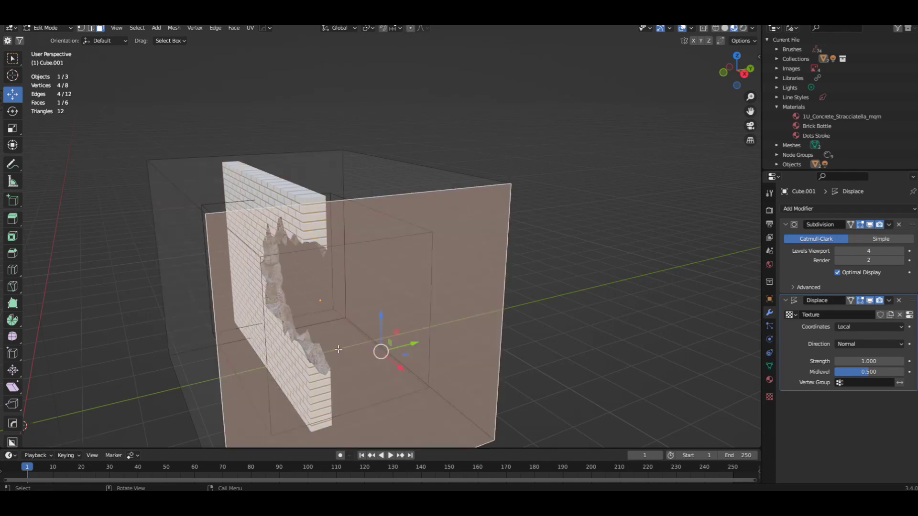
{"action": "left_click_drag", "start_coordinate": [402, 366], "coordinate": [365, 323]}
{"action": "middle_click_drag", "start_coordinate": [365, 323], "coordinate": [524, 311]}
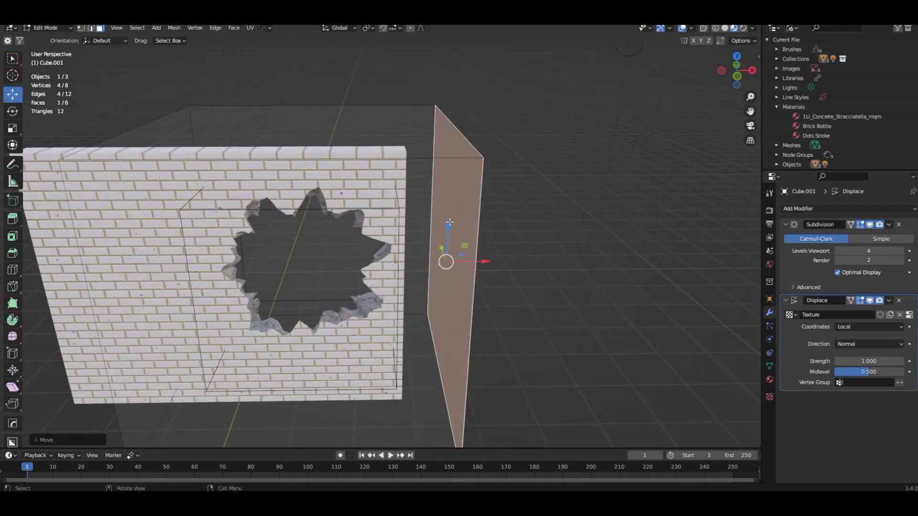
Raise the cutter's top face along Z above the wall so the jagged gap breaks through the wall's top edge.
{"action": "left_click", "coordinate": [319, 124]}
{"action": "left_click_drag", "start_coordinate": [297, 90], "coordinate": [293, 369]}
{"action": "scroll", "coordinate": [519, 348], "scroll_direction": "down", "scroll_amount": 3}
{"action": "mouse_move", "coordinate": [518, 348]}
{"action": "middle_mouse_down"}
{"action": "mouse_move", "coordinate": [444, 327]}
{"action": "mouse_move", "coordinate": [512, 343]}
{"action": "middle_mouse_up"}
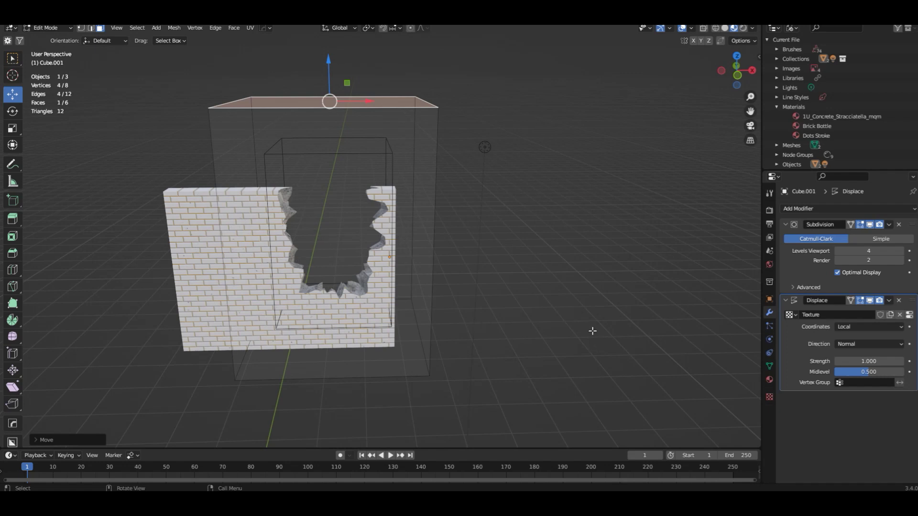
{"action": "scroll", "coordinate": [552, 323], "scroll_direction": "down", "scroll_amount": 3}
{"action": "middle_click_drag", "start_coordinate": [552, 323], "coordinate": [469, 322]}
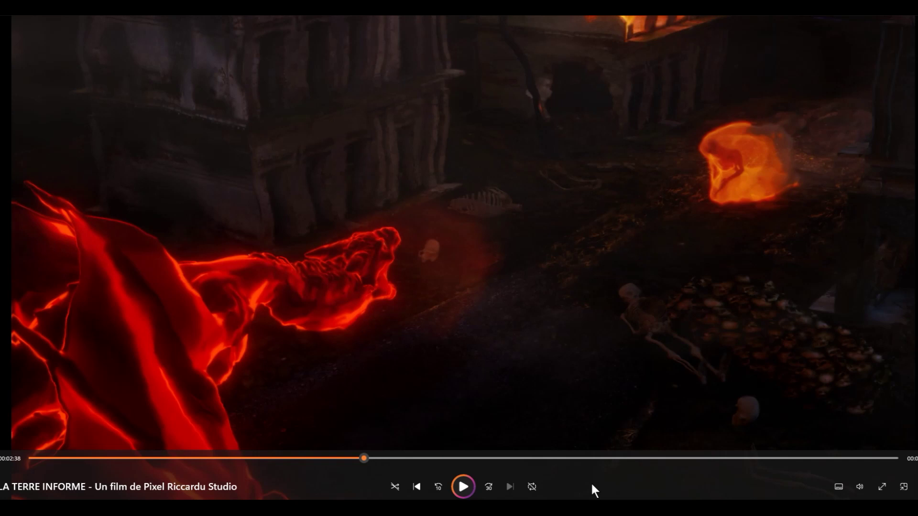
Switch to the media player, play a few seconds of the film LA TERRE INFORME and pause it.
{"action": "left_click", "coordinate": [465, 486]}
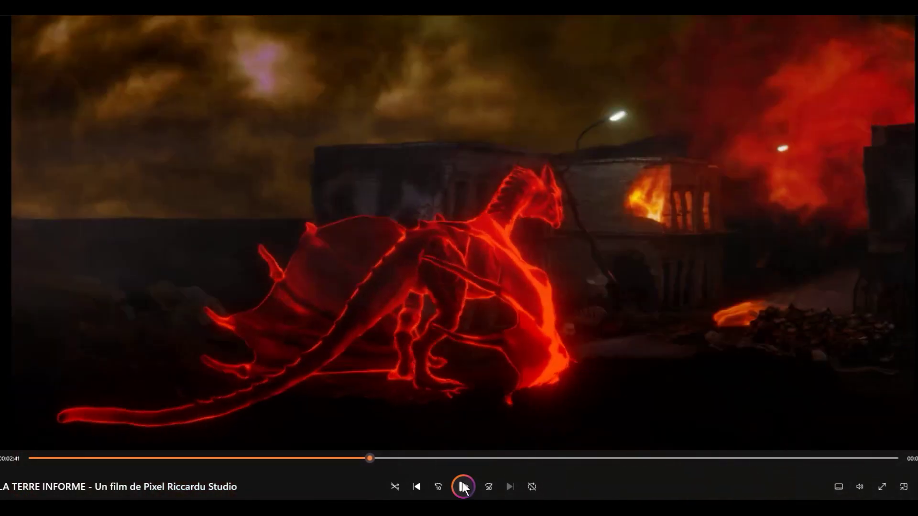
{"action": "left_click", "coordinate": [463, 486]}
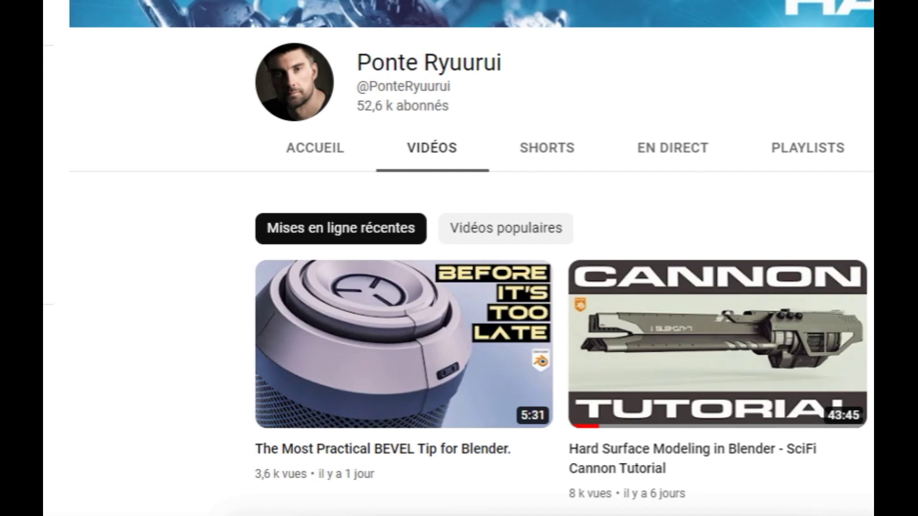
{"action": "mouse_move", "coordinate": [713, 345]}
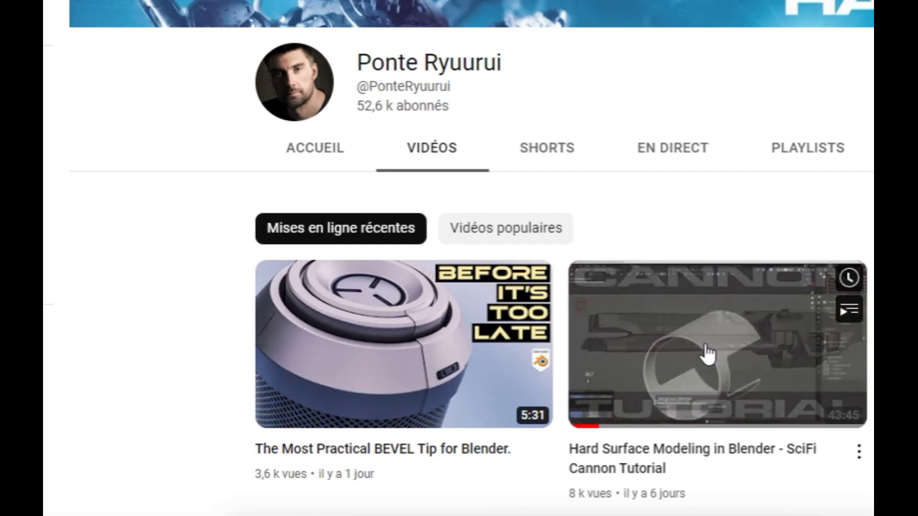